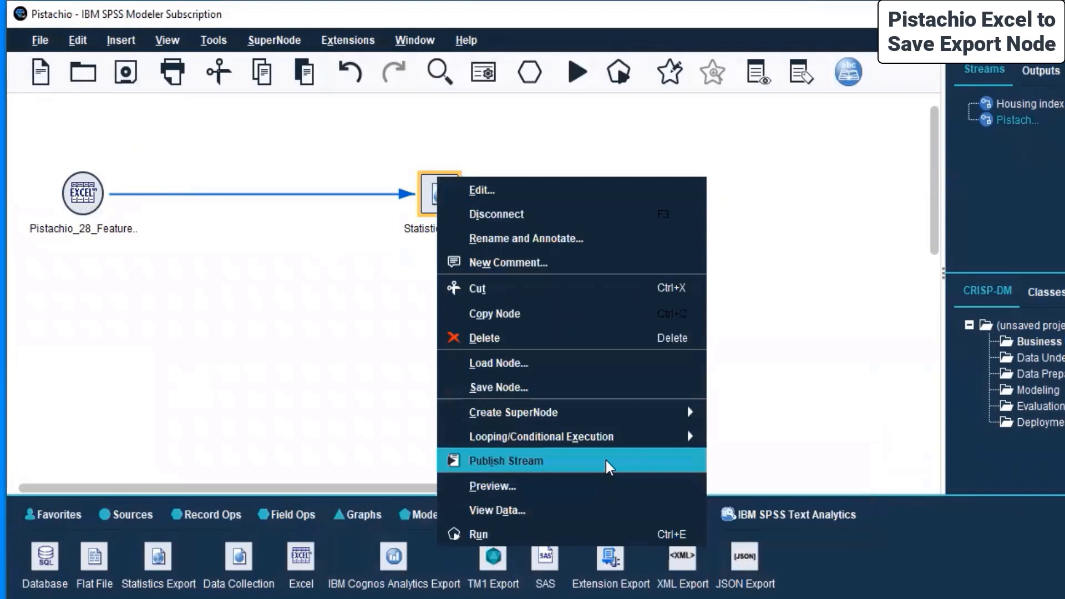
- Attach the comment "Pistachio excel to .sav export node" to the Statistics Export node and save the stream
mouse_move(634, 438)
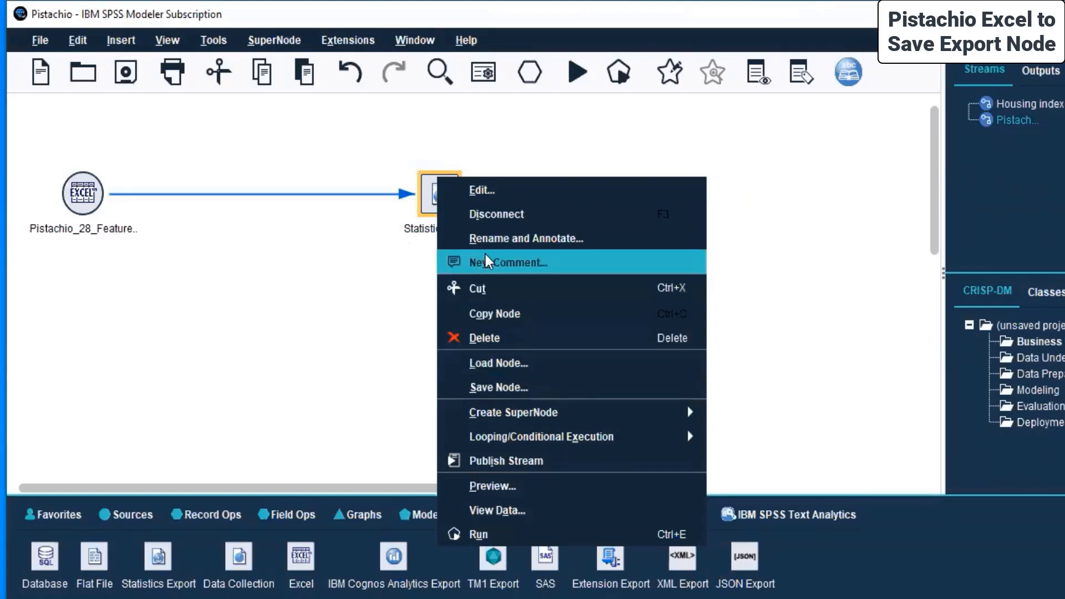
left_click(506, 266)
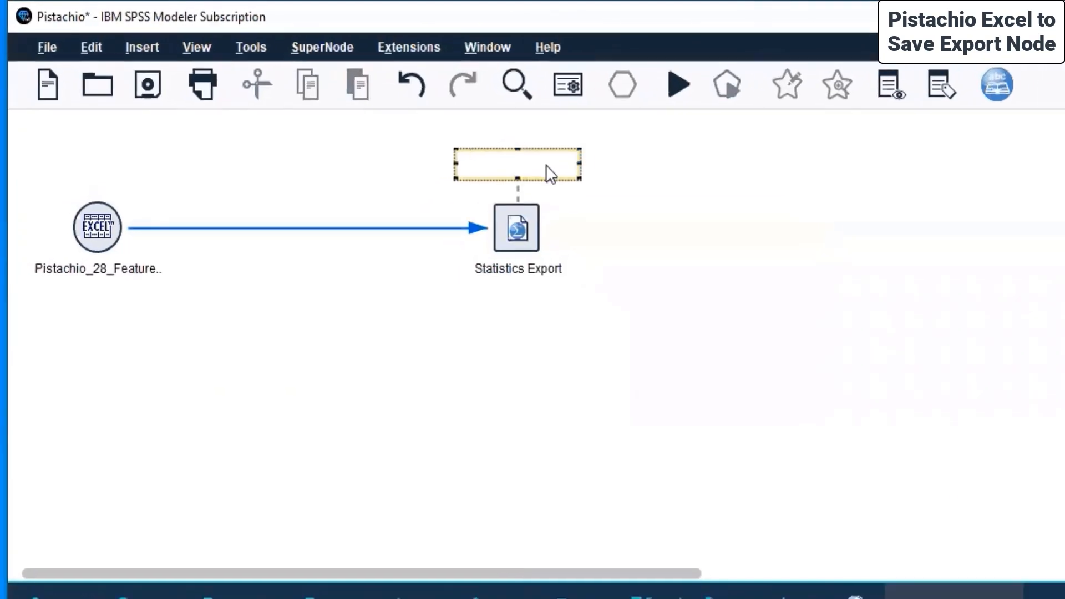
type("P")
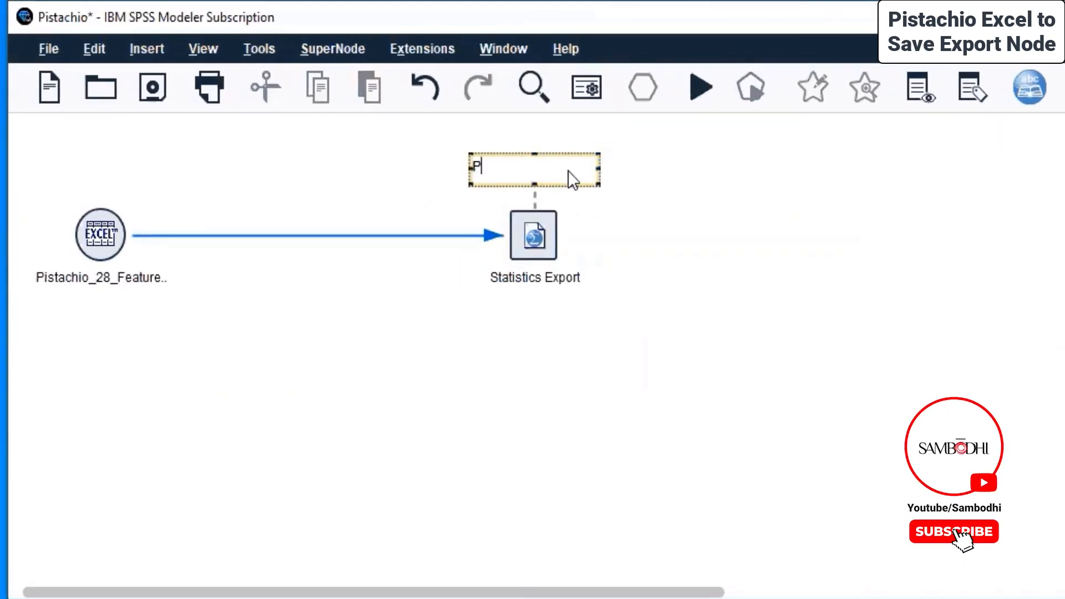
type("istachio")
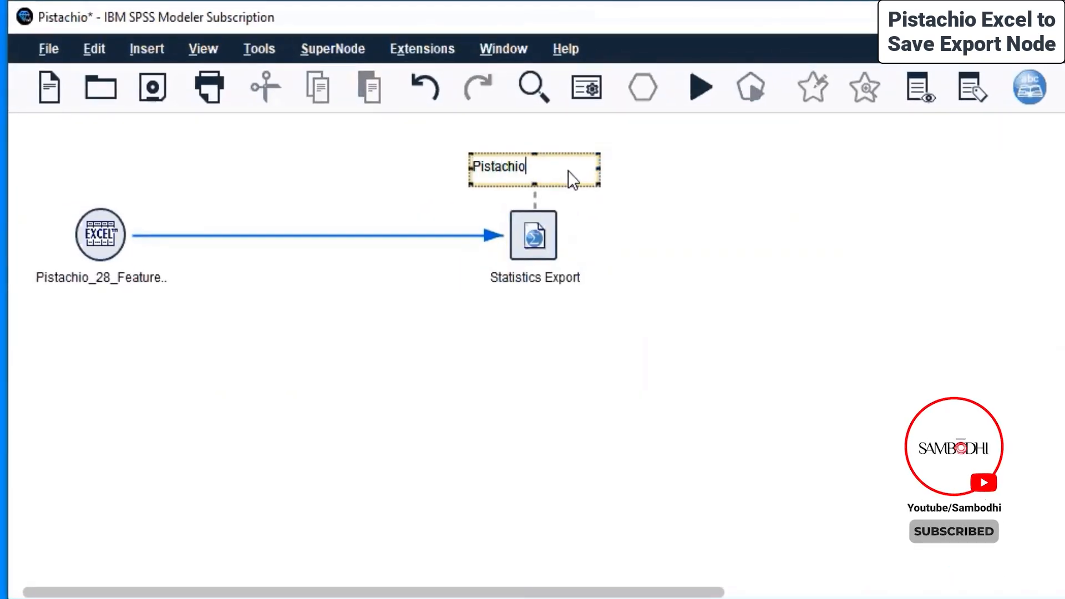
type(" excel to .sav e")
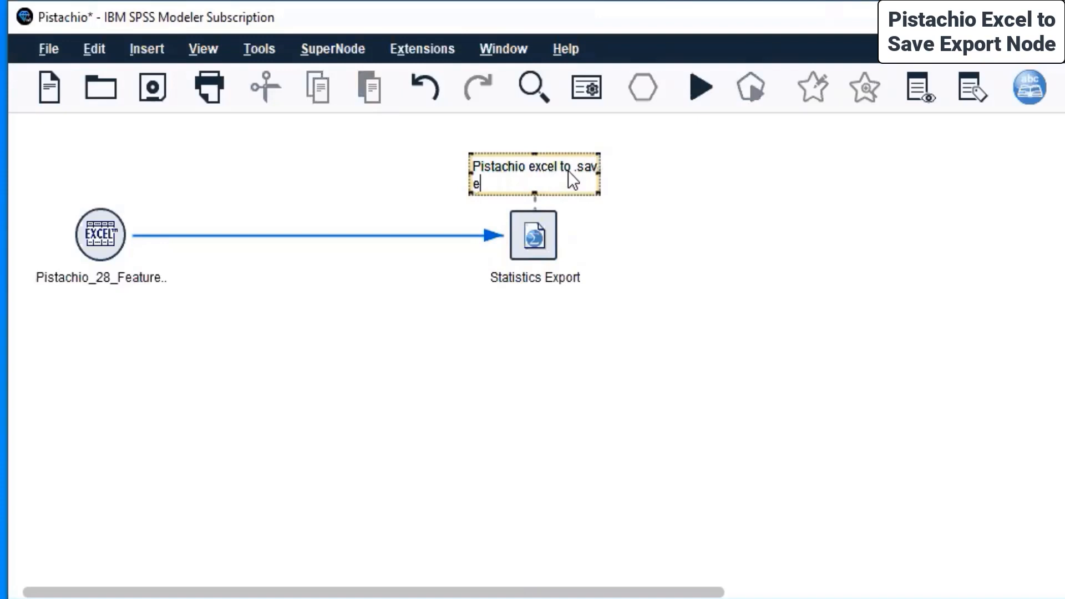
type("xport file")
key("BackSpace")
key("BackSpace")
key("BackSpace")
key("BackSpace")
type("node")
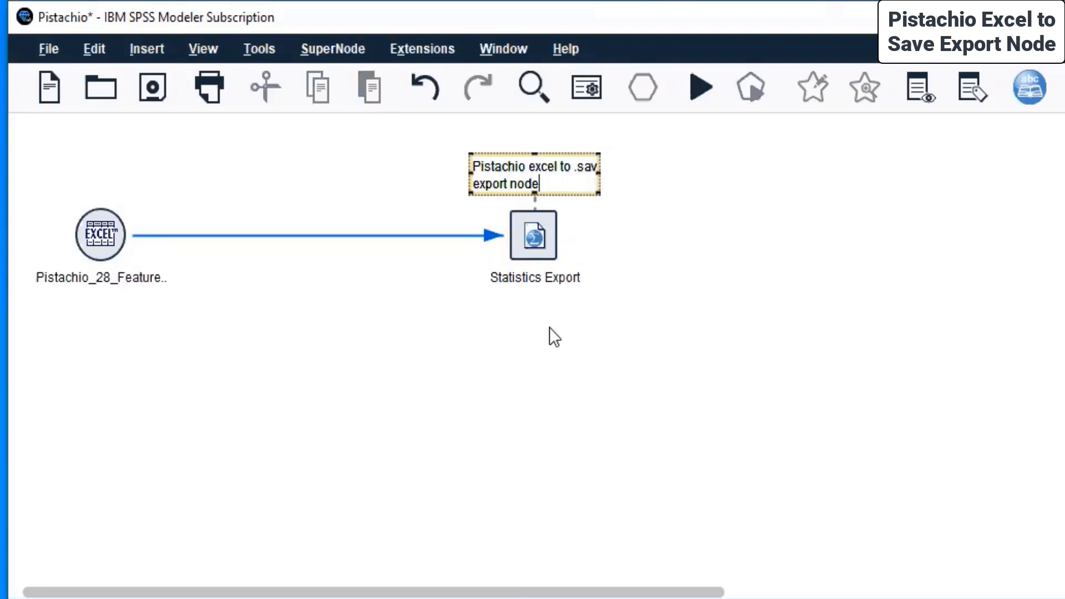
left_click(561, 380)
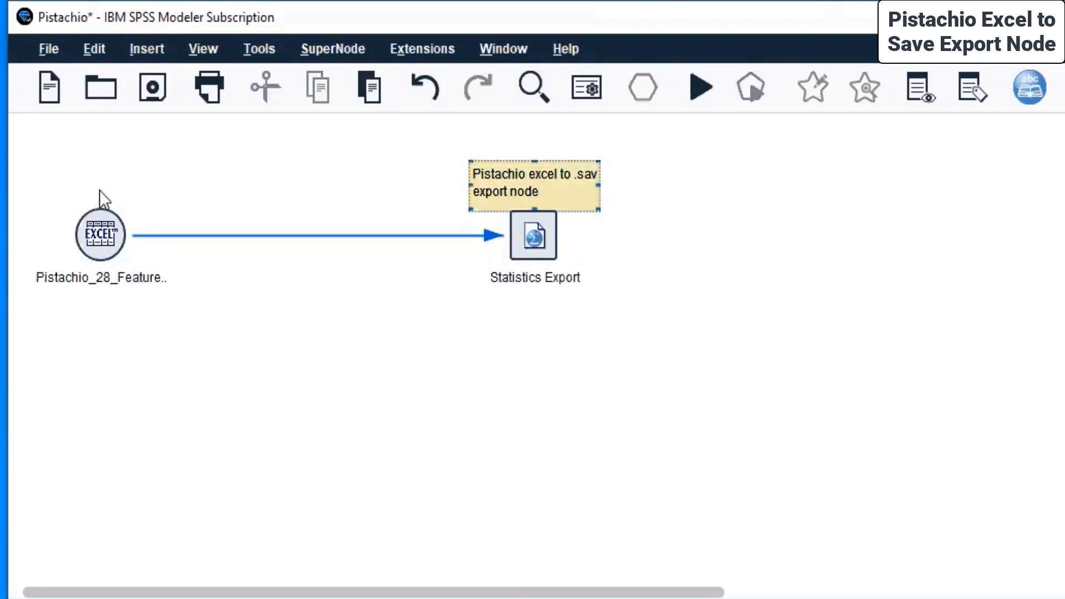
right_click(96, 145)
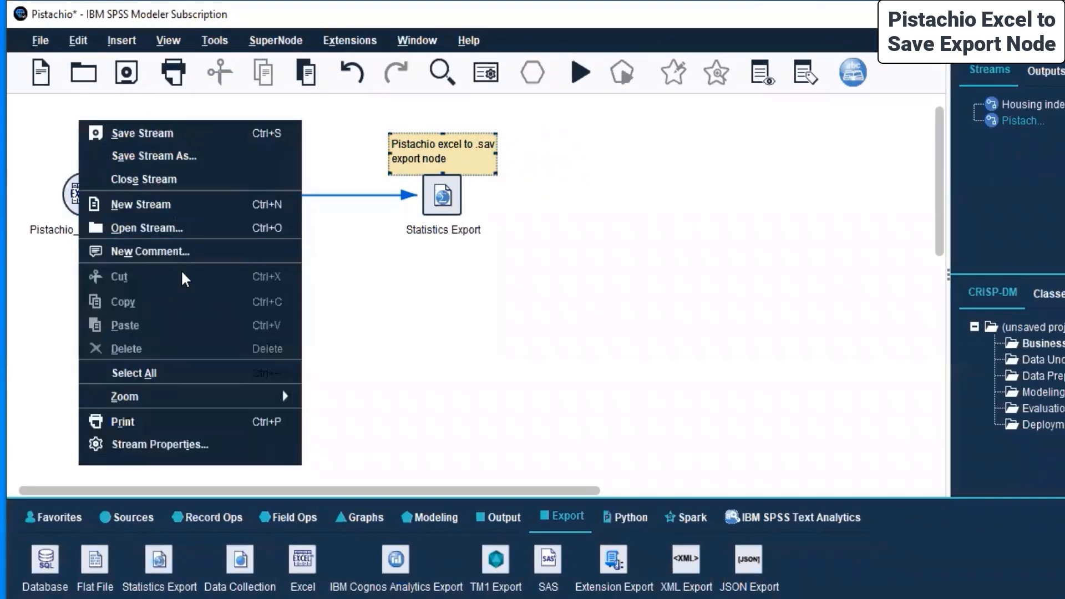
left_click(169, 133)
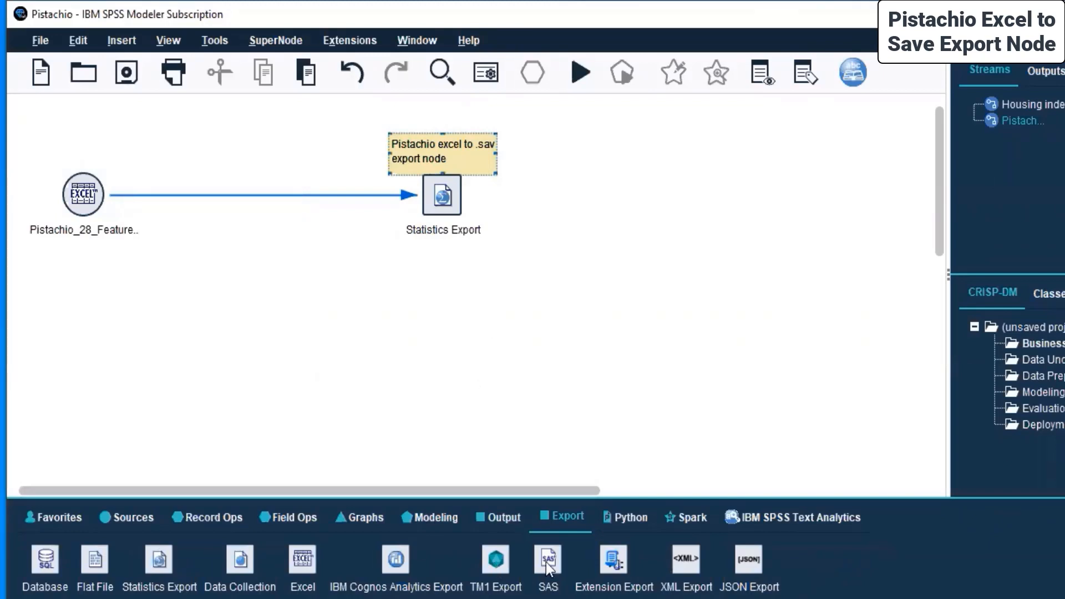
- Preview the Statistics Export node's data and check which file types its output can be saved as, without saving it
right_click(454, 192)
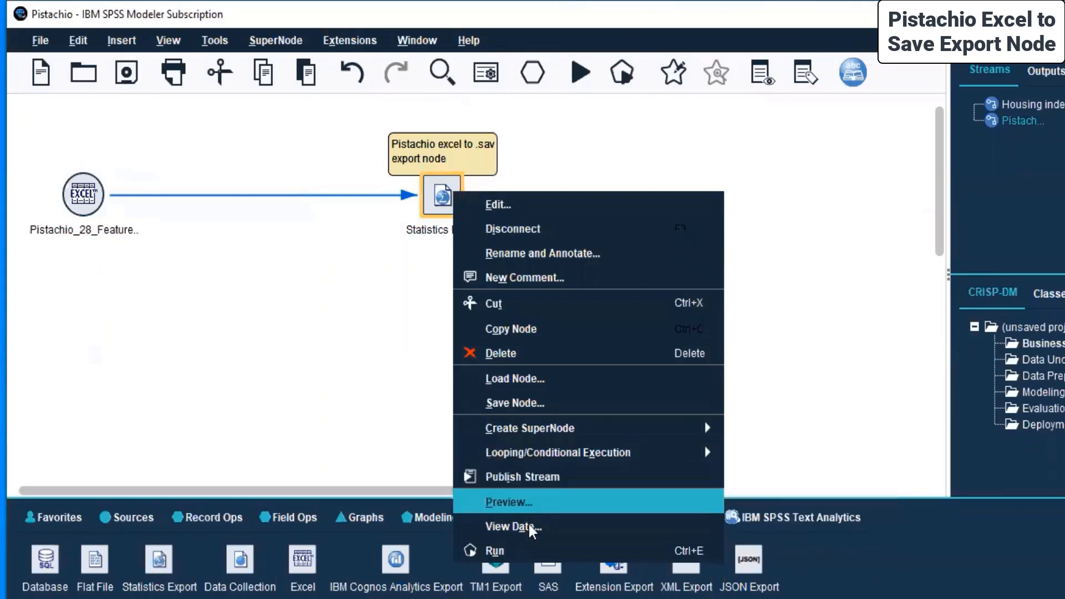
left_click(519, 502)
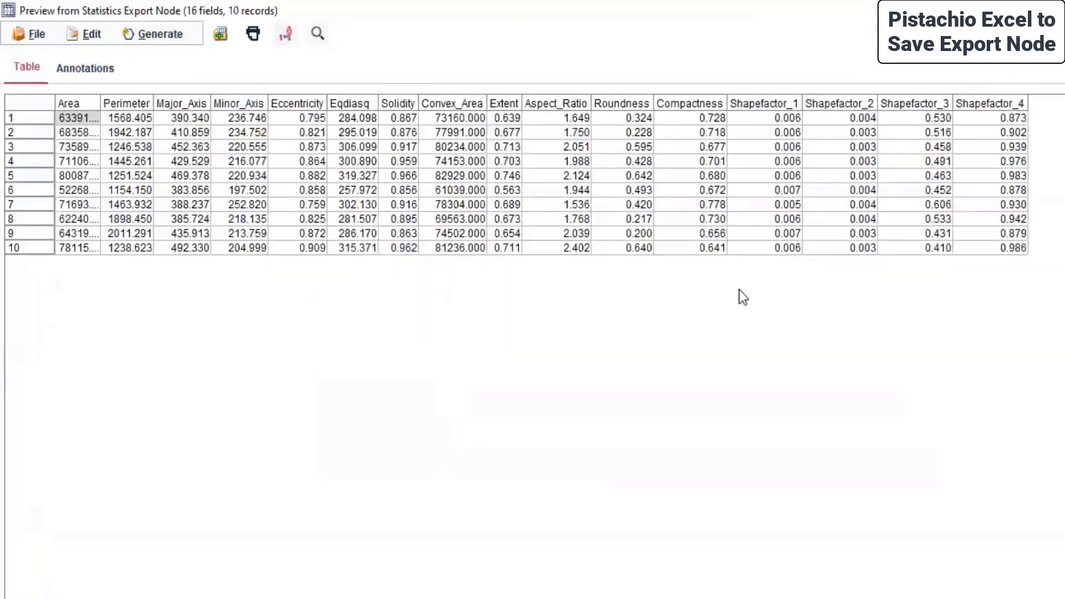
left_click(40, 40)
left_click(58, 82)
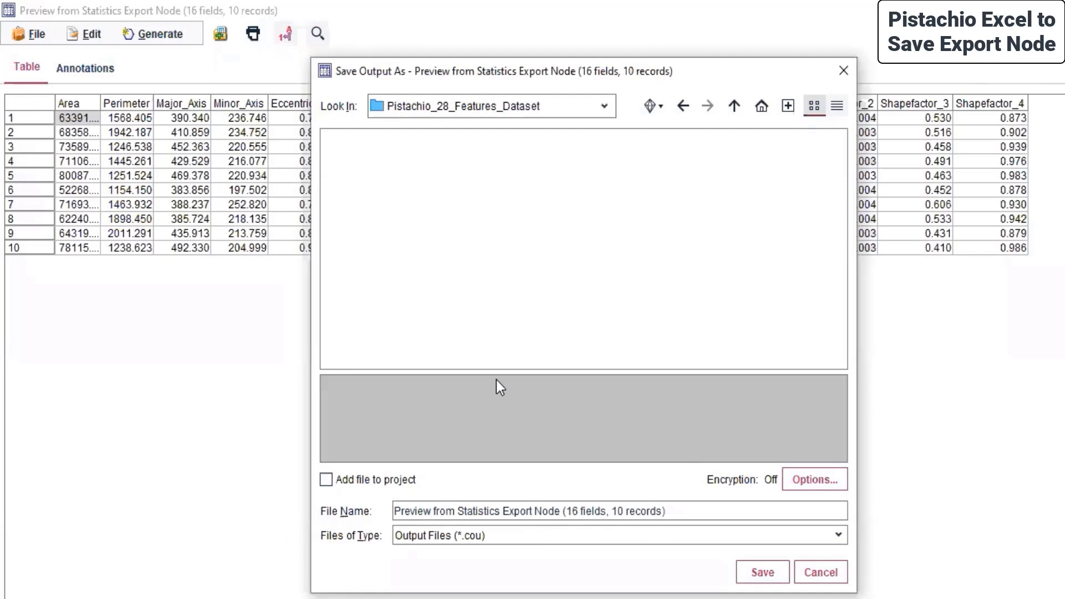
left_click(507, 532)
left_click(507, 531)
left_click(815, 572)
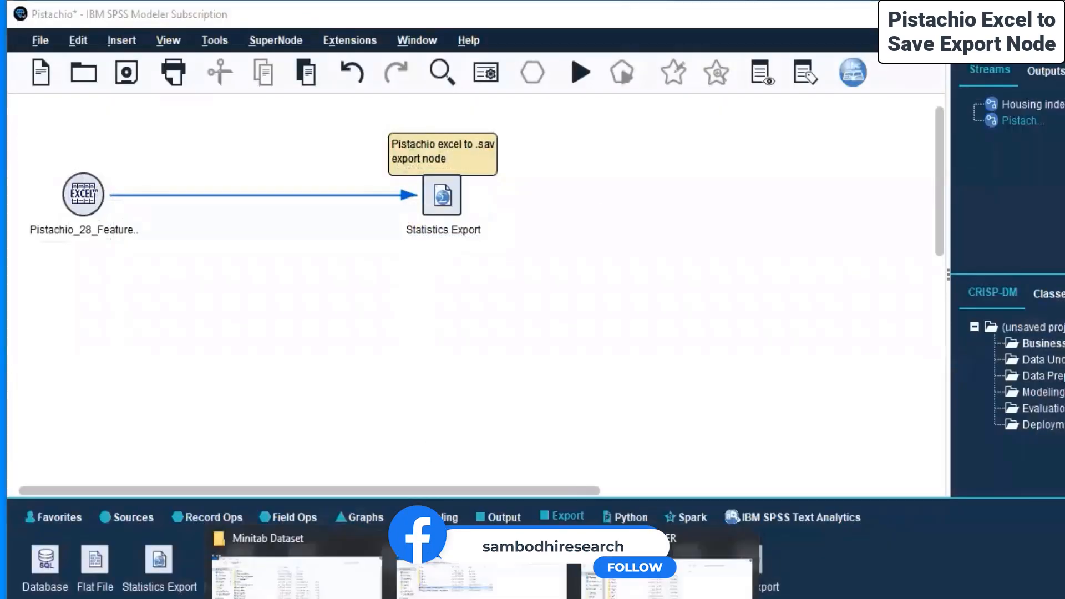
- Open the Day 4 folder in File Explorer, then return to SPSS Modeler and save the Pistachio stream
left_click(676, 577)
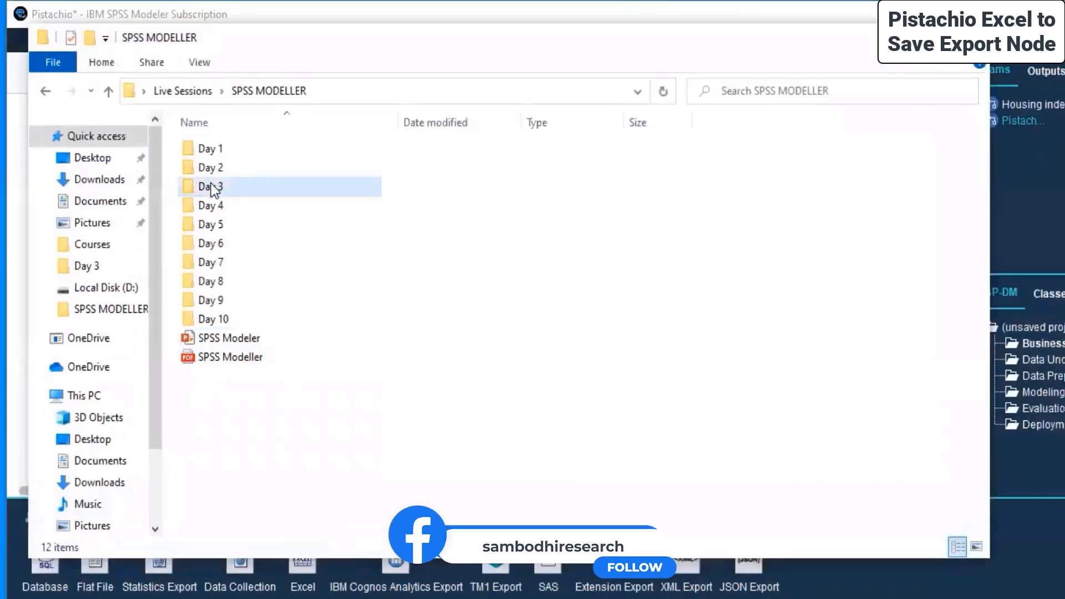
double_click(223, 207)
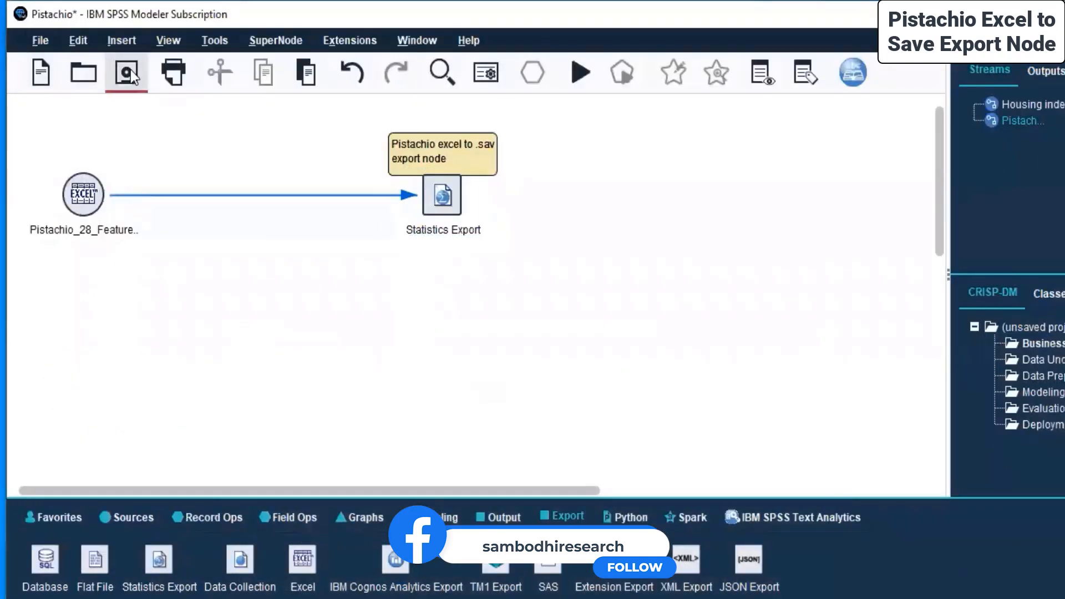
left_click(132, 75)
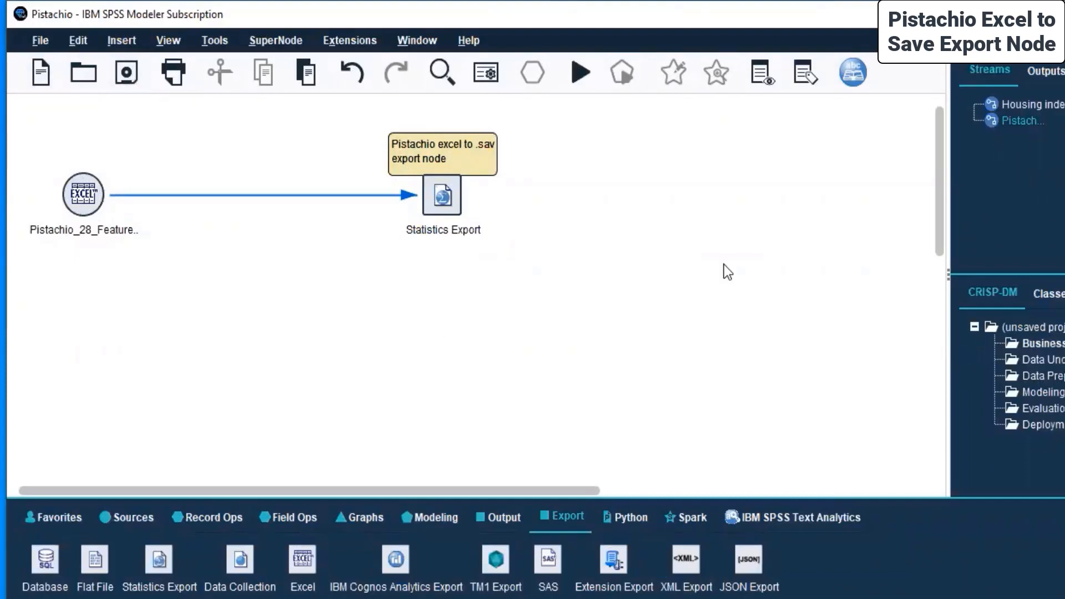
- Switch to File Explorer to recheck the contents of the Day 4 folder, then return to SPSS Modeler
left_click(482, 598)
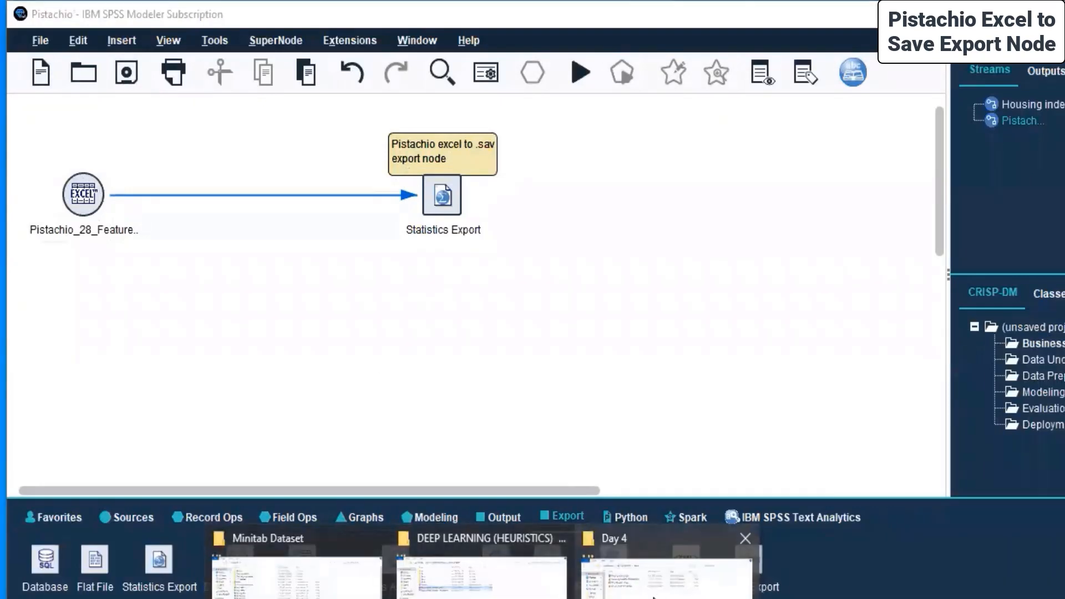
left_click(653, 594)
right_click(412, 482)
key("Escape")
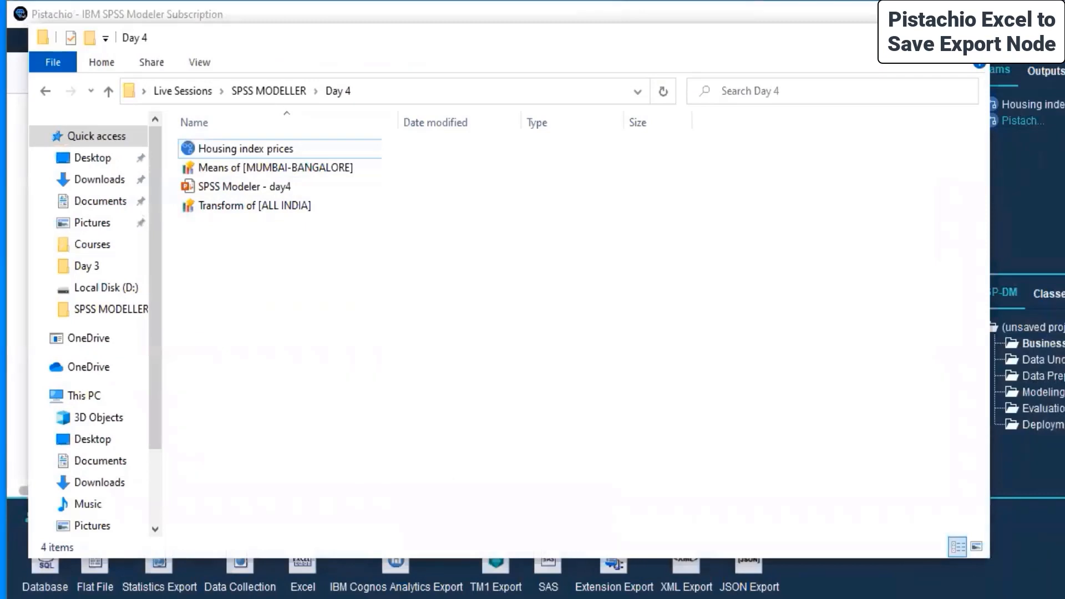
left_click(891, 38)
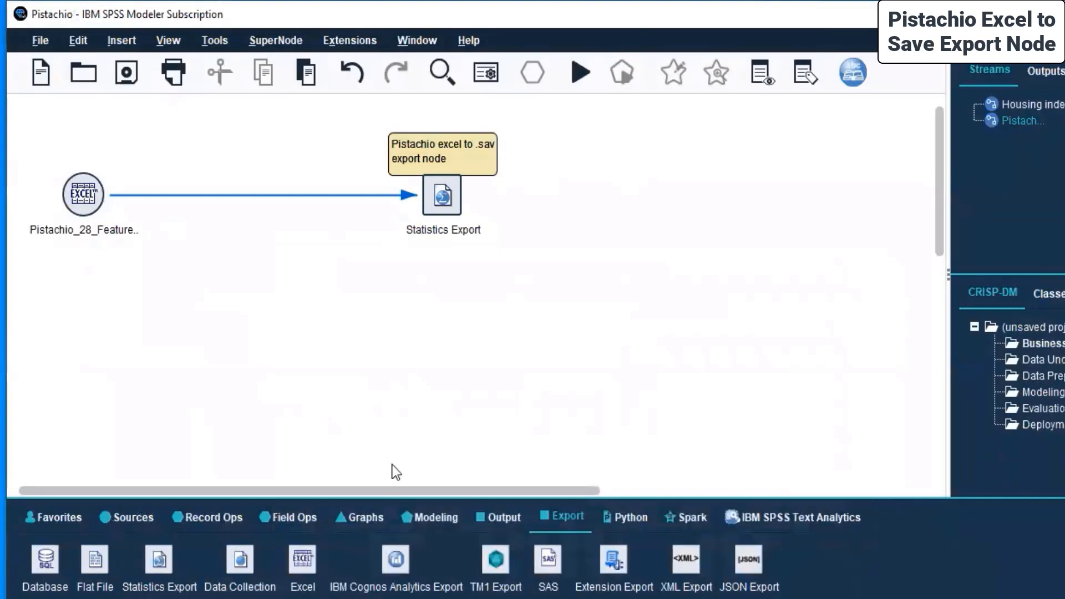
- Move the comment higher so a gap separates it from the Statistics Export node
left_click(431, 134)
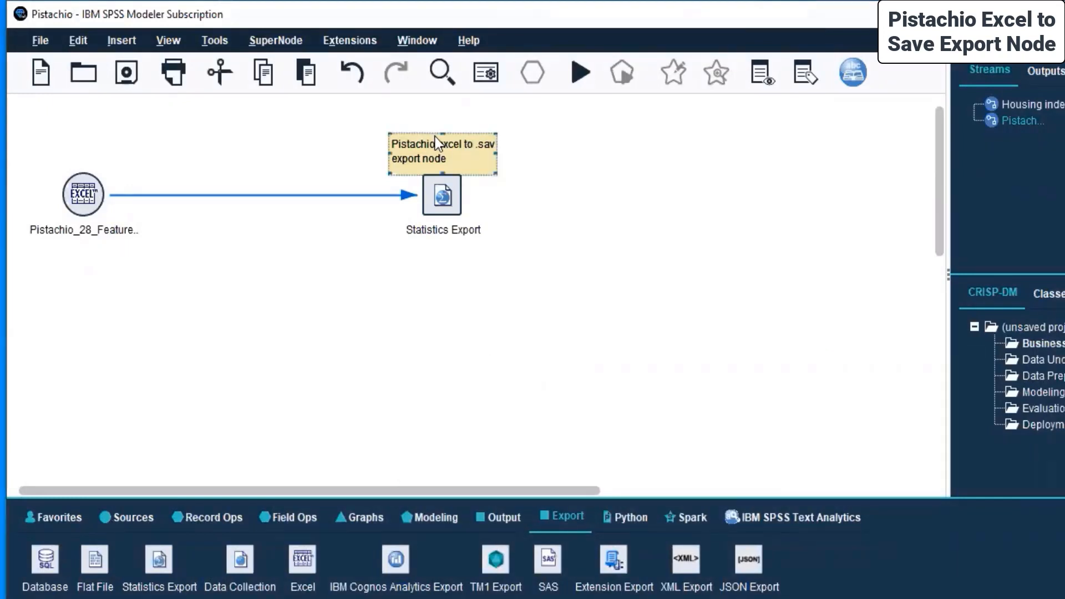
left_click_drag(457, 136, 458, 126)
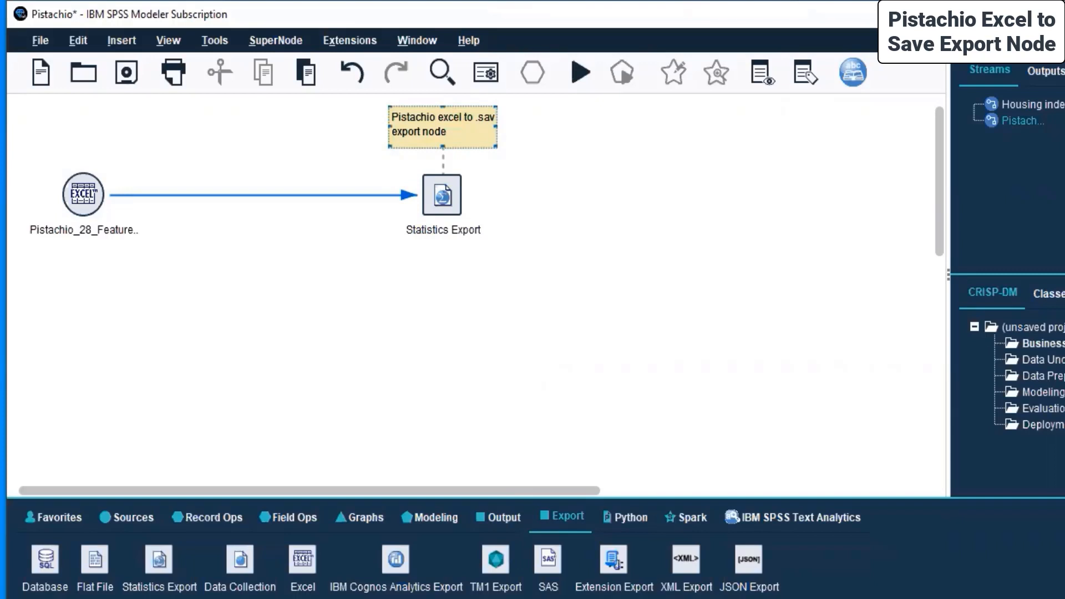
- Add a SAS export node below the Pistachio Excel source node and connect the source to it
left_click(547, 560)
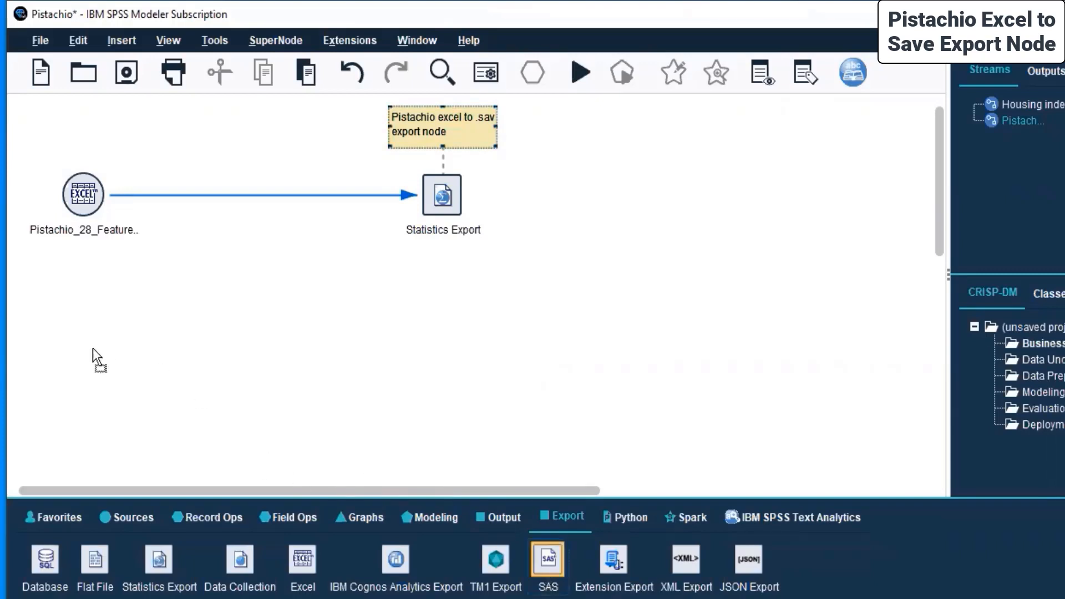
left_click_drag(86, 352, 87, 353)
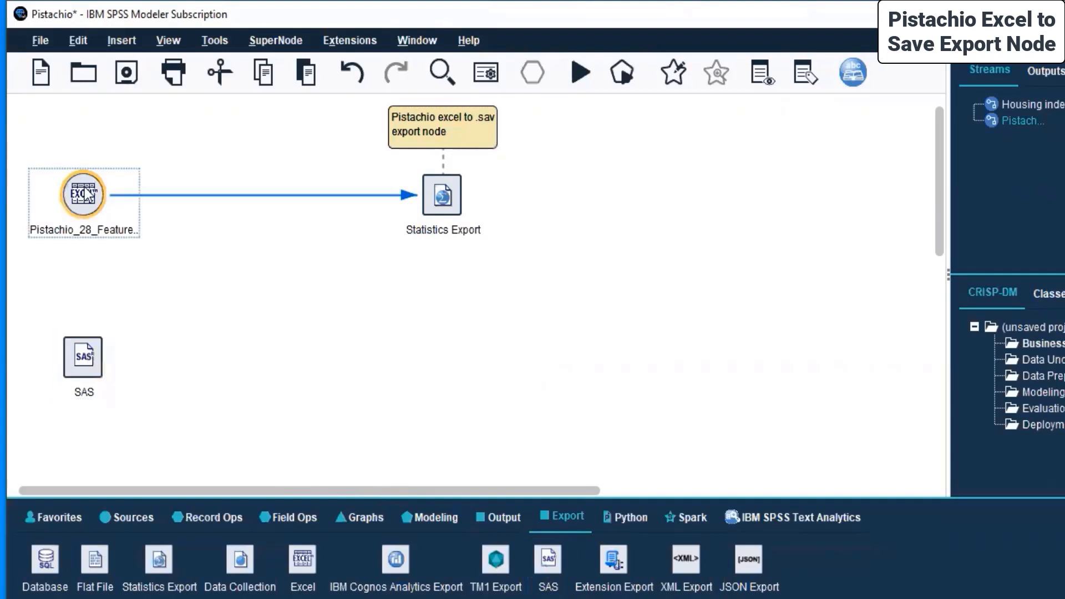
right_click(85, 188)
left_click(121, 225)
left_click(78, 351)
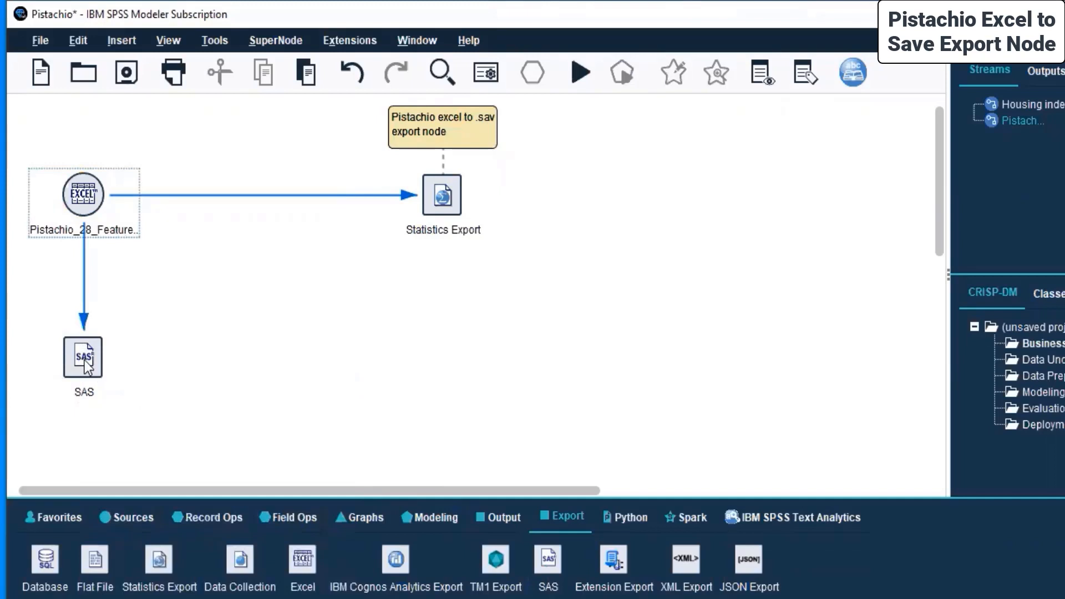
- Run the SAS export node, allowing it to overwrite sasexp.sd2, and save the stream
left_click(83, 362)
right_click(80, 359)
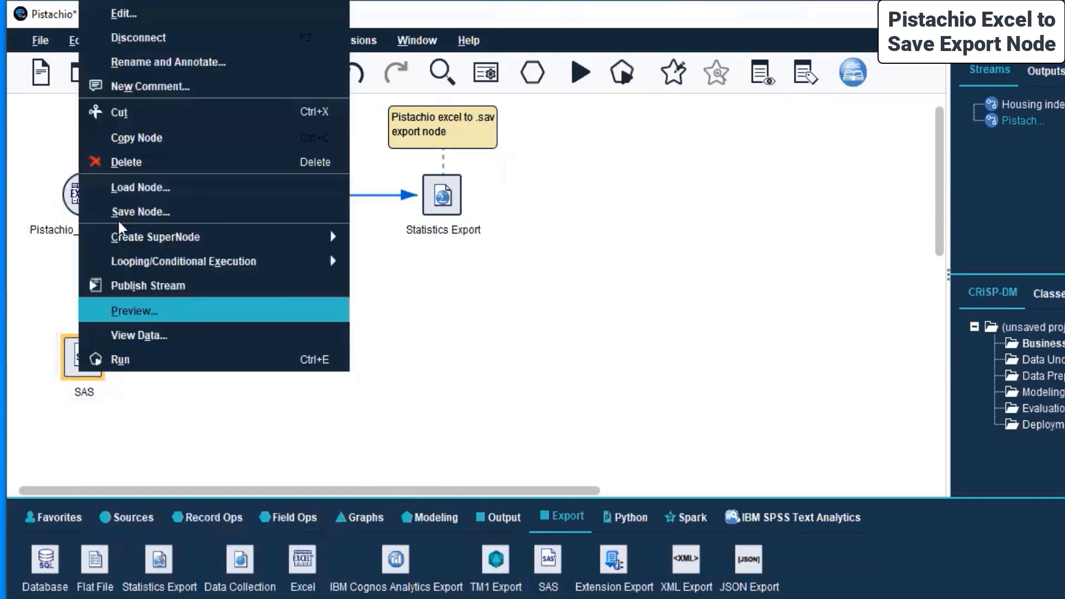
left_click(198, 365)
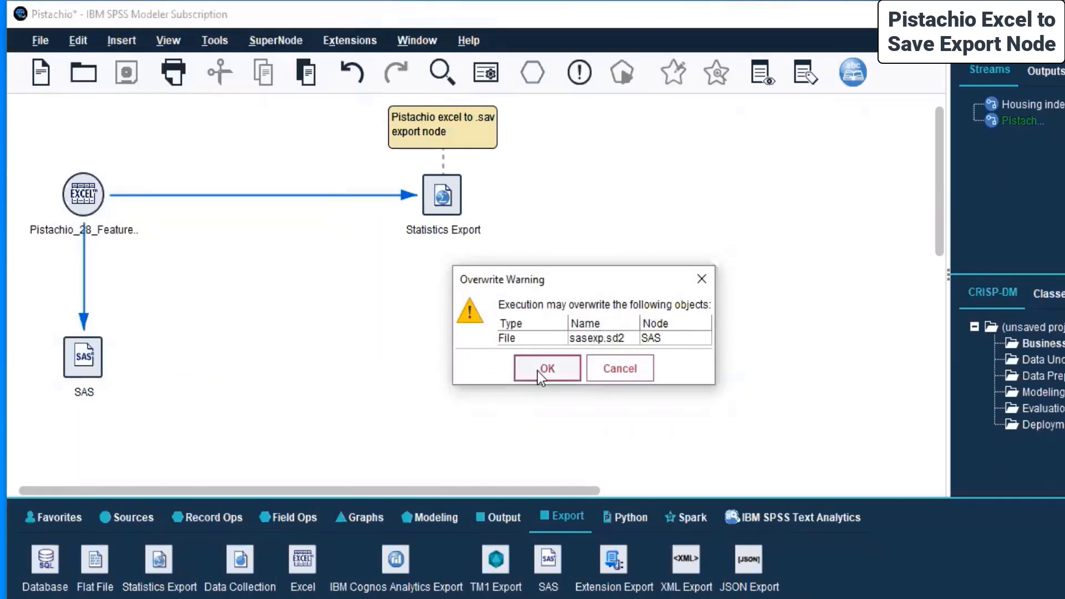
left_click(602, 340)
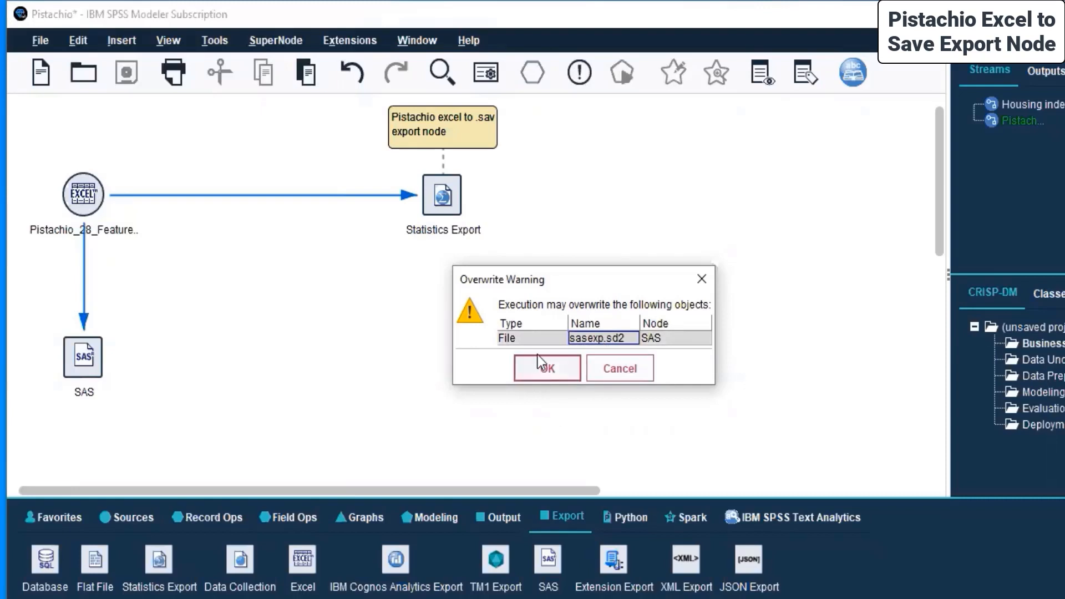
left_click(543, 370)
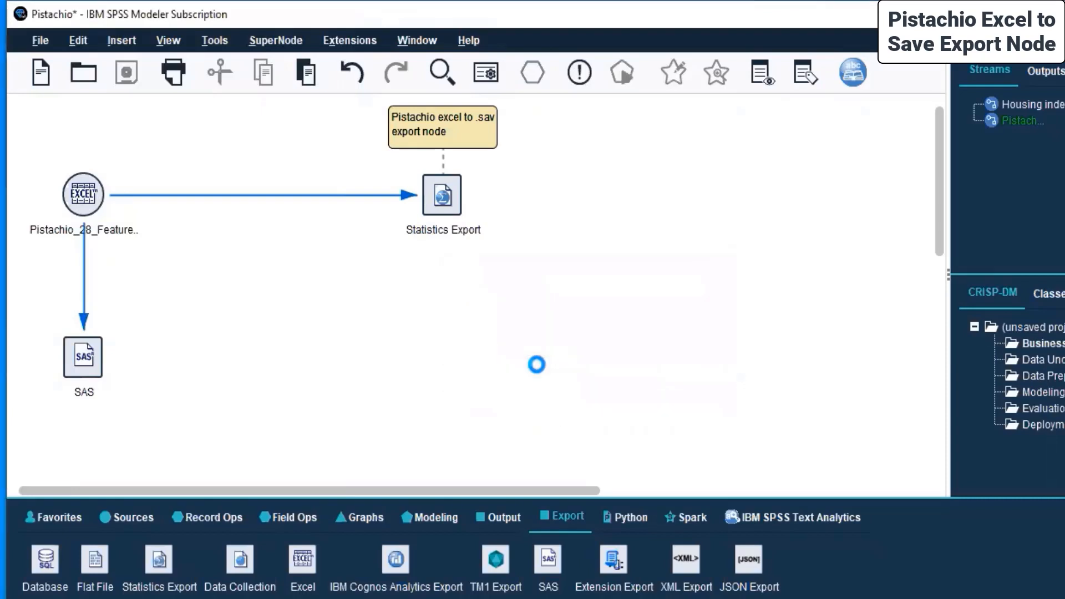
left_click(119, 76)
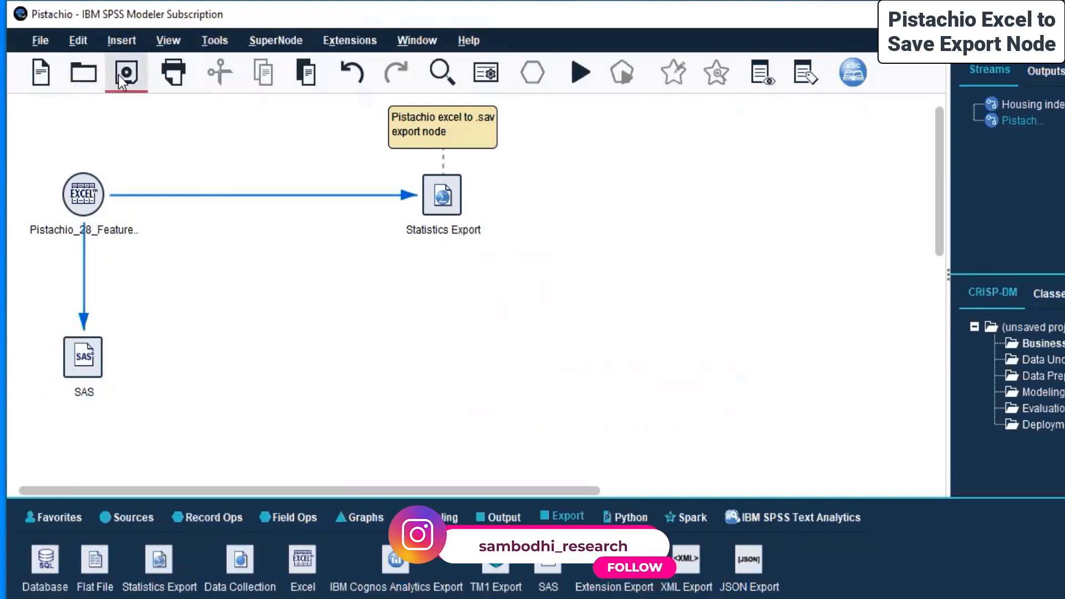
- Browse the SPSS datasets folder for exported files with all file types listed, and leave without opening anything
left_click(89, 68)
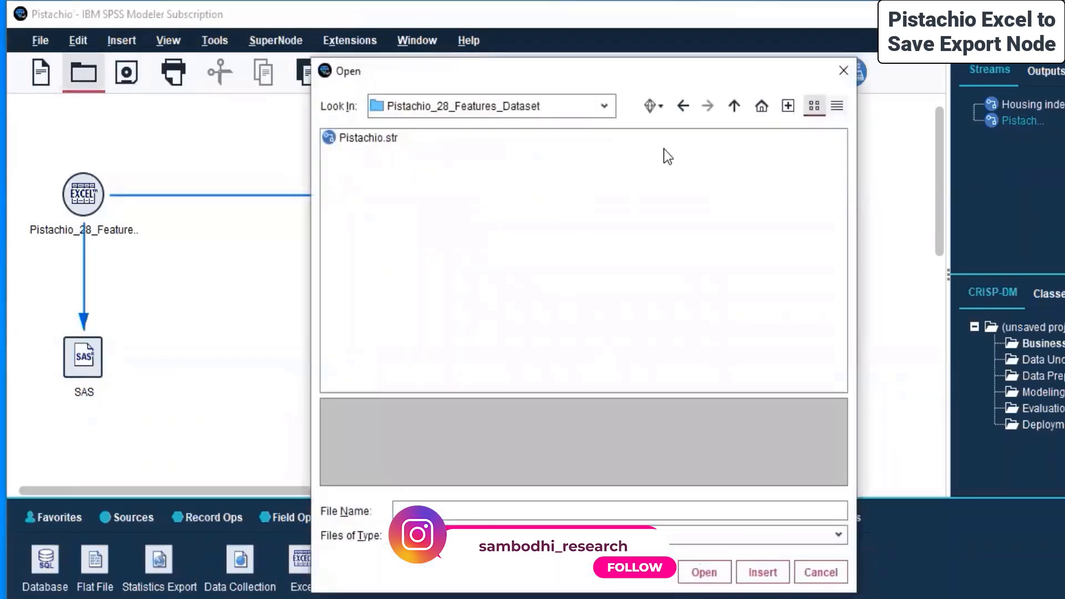
left_click(605, 105)
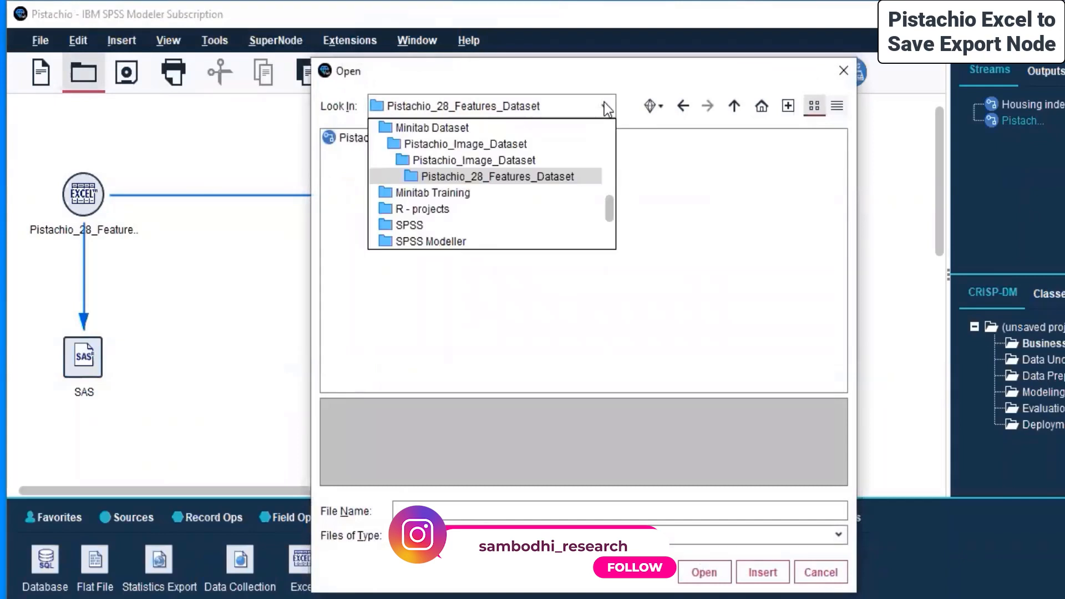
left_click(417, 129)
double_click(380, 188)
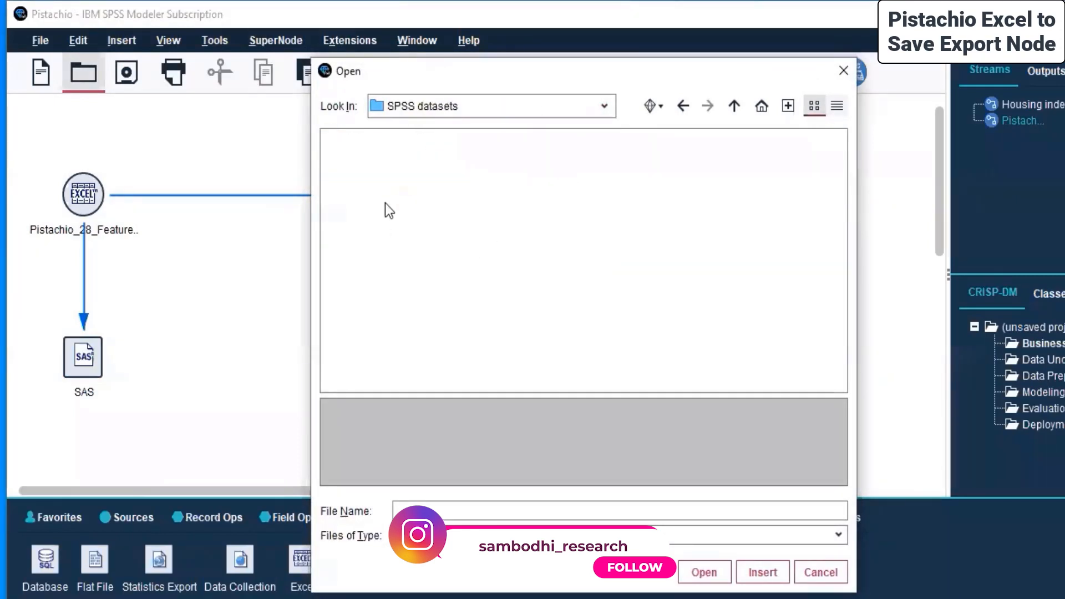
left_click(465, 536)
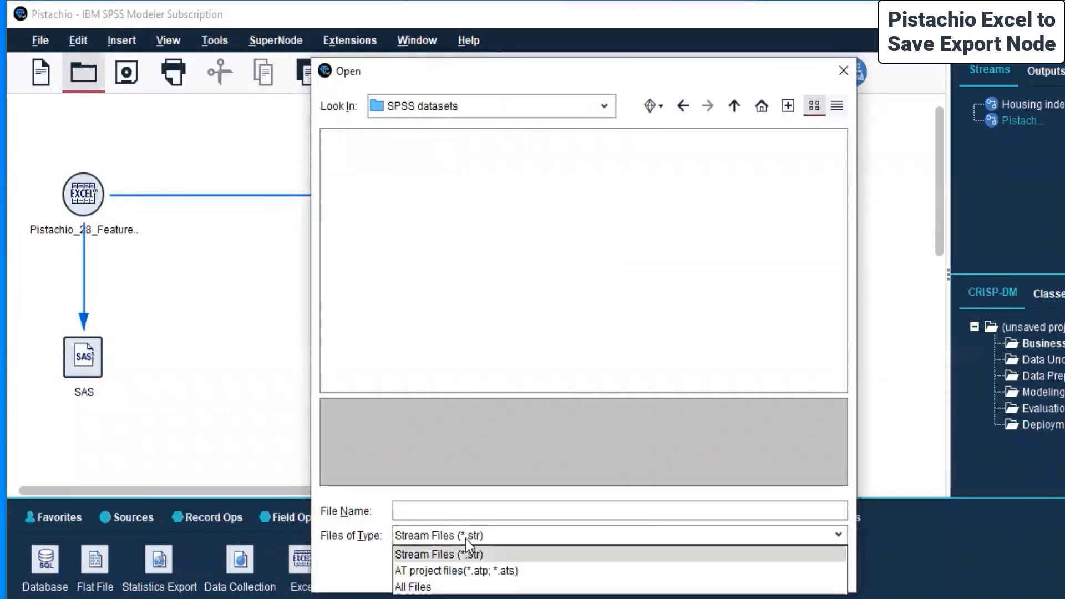
left_click(440, 588)
left_click(820, 572)
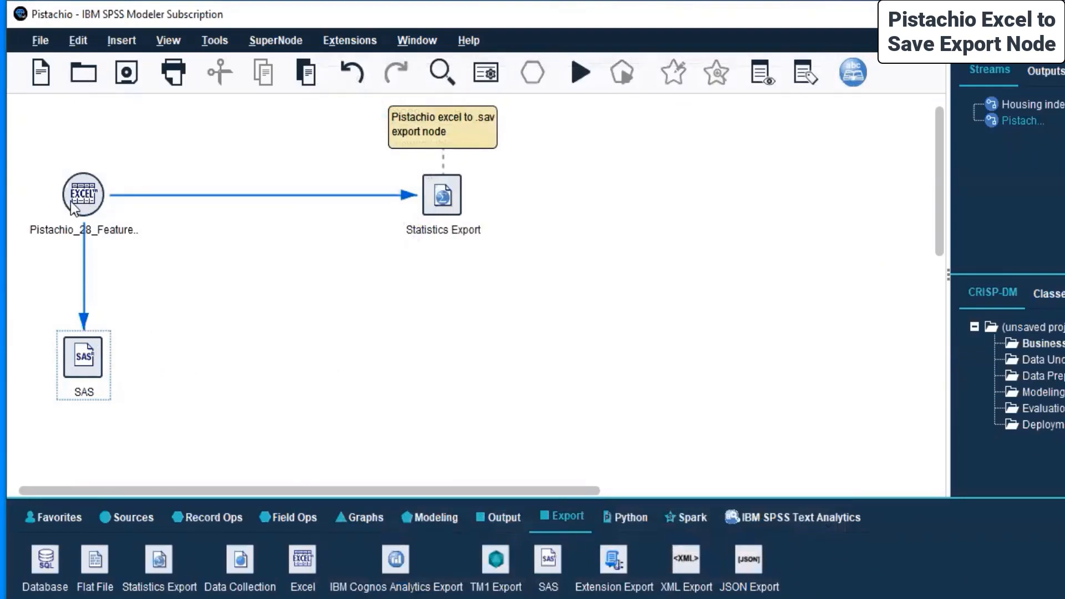
- Attach a comment reading "Excel to SAS export node" to the SAS export node
left_click(84, 367)
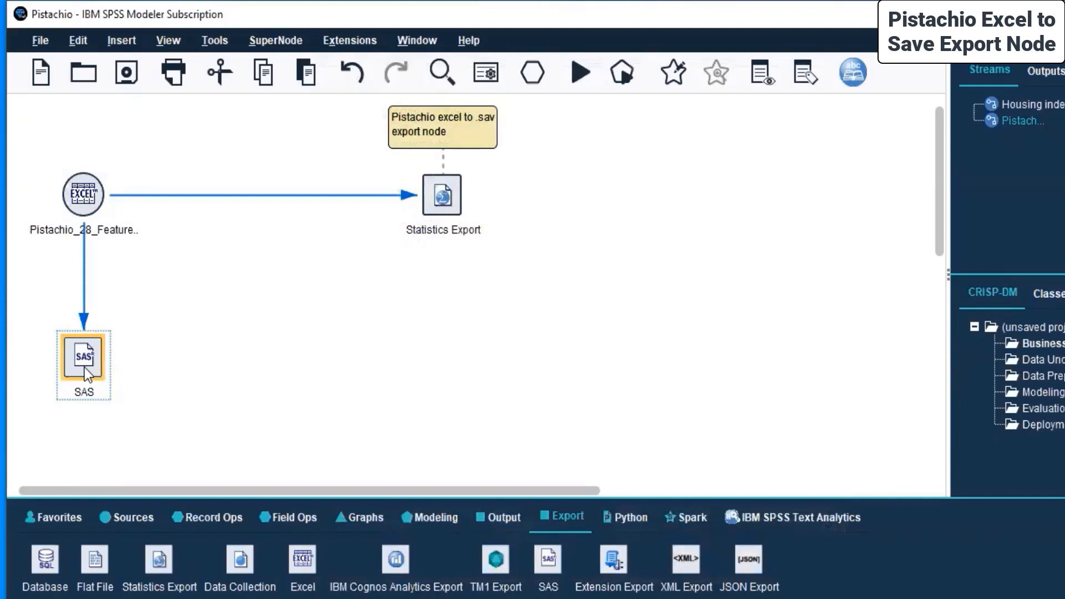
right_click(85, 367)
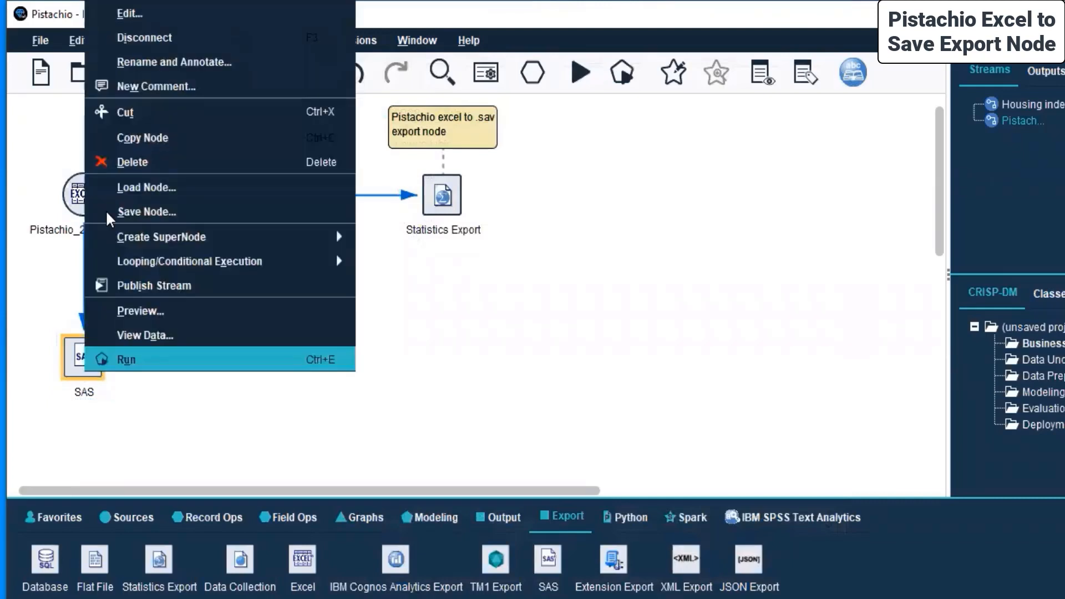
left_click(160, 88)
type("Excel to SAS export node")
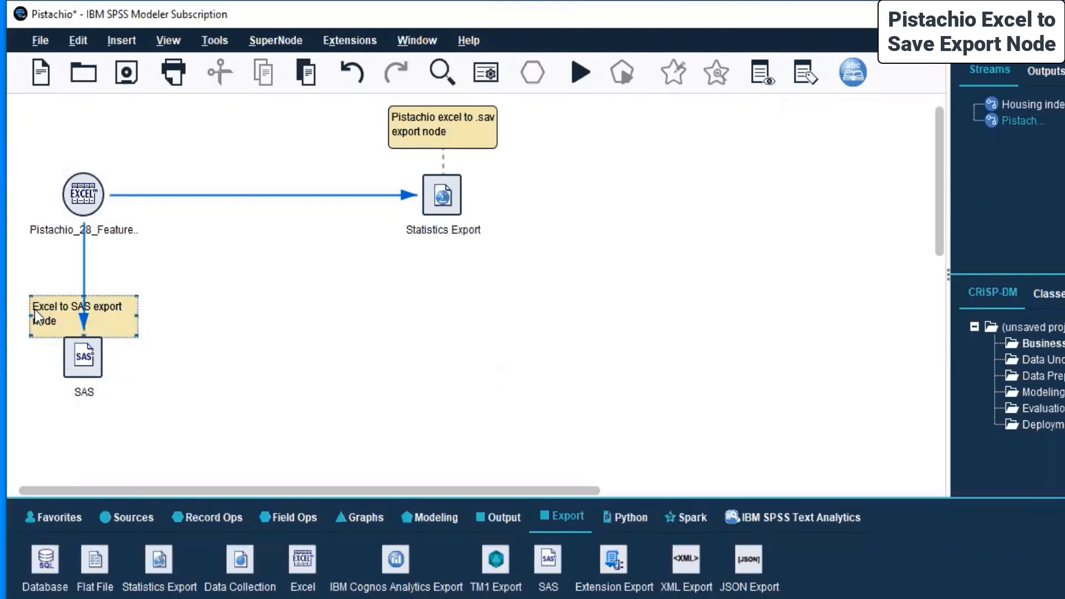
- Resize the SAS comment to fit its text on one line and place it just right of the SAS node
triple_click(34, 308)
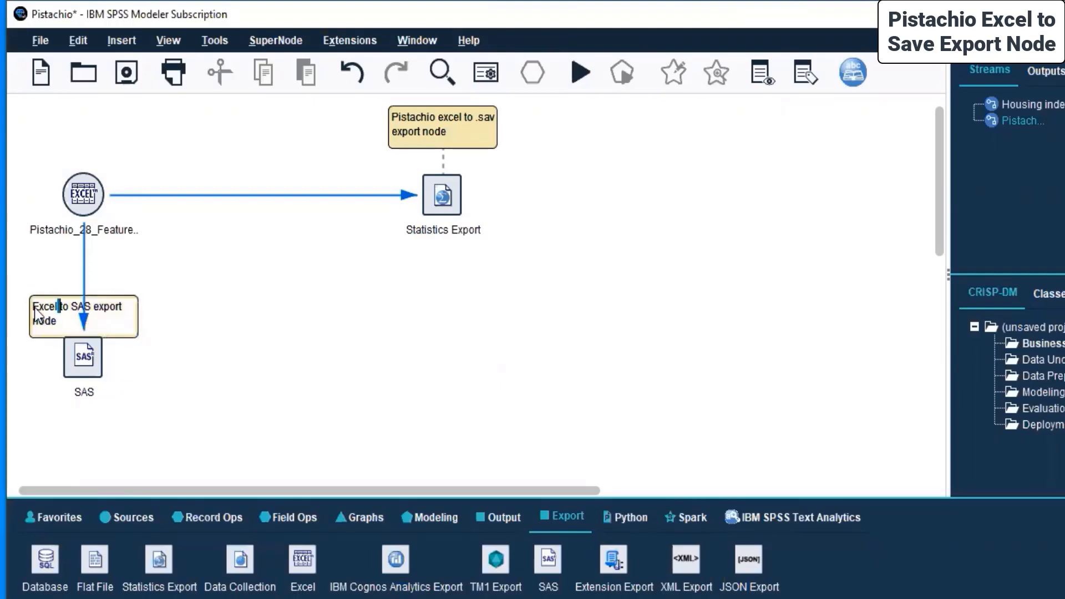
left_click(34, 322)
left_click(159, 369)
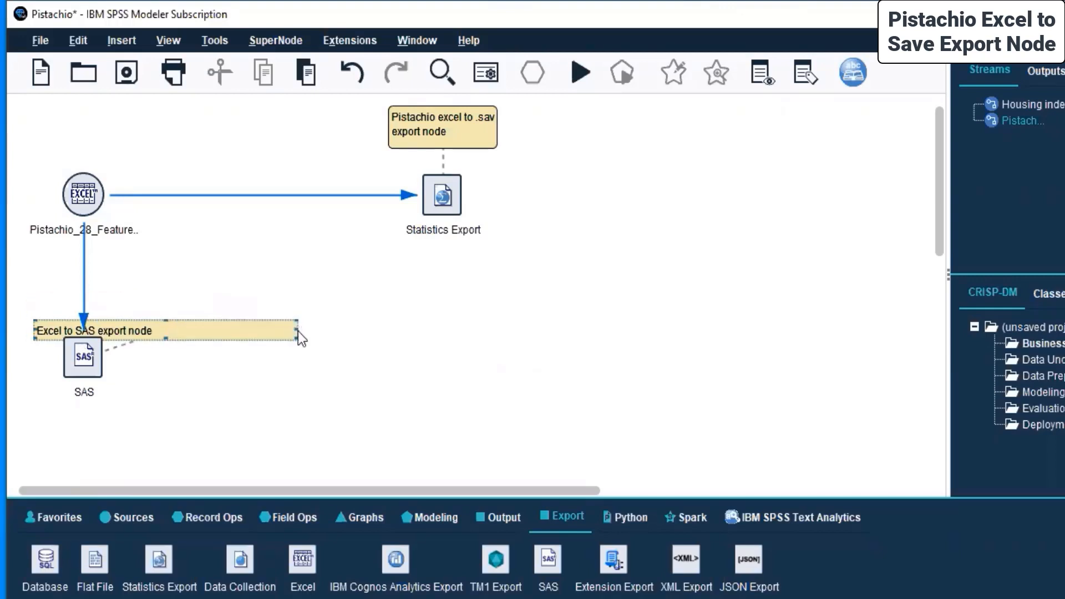
left_click_drag(298, 336, 174, 332)
mouse_move(106, 316)
left_mouse_down()
mouse_move(105, 291)
mouse_move(111, 298)
left_mouse_up()
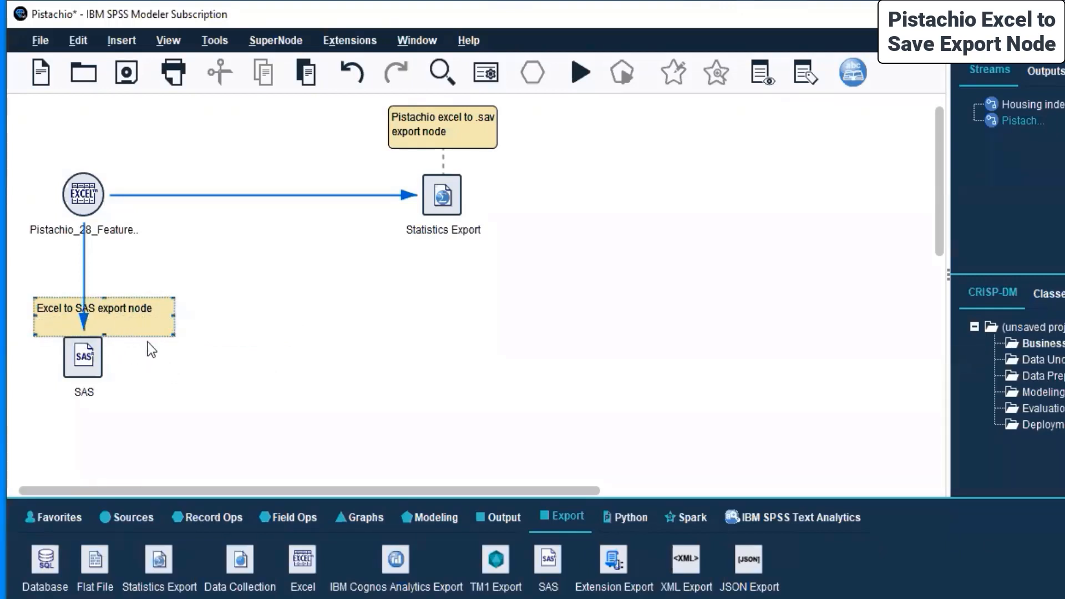
left_click(172, 332)
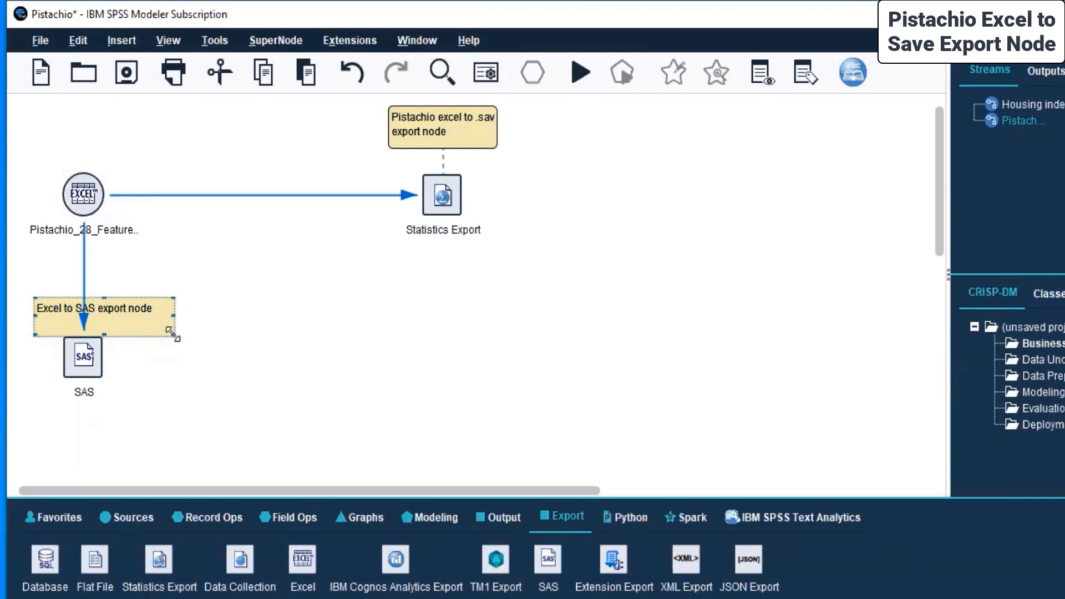
left_click_drag(117, 302, 211, 343)
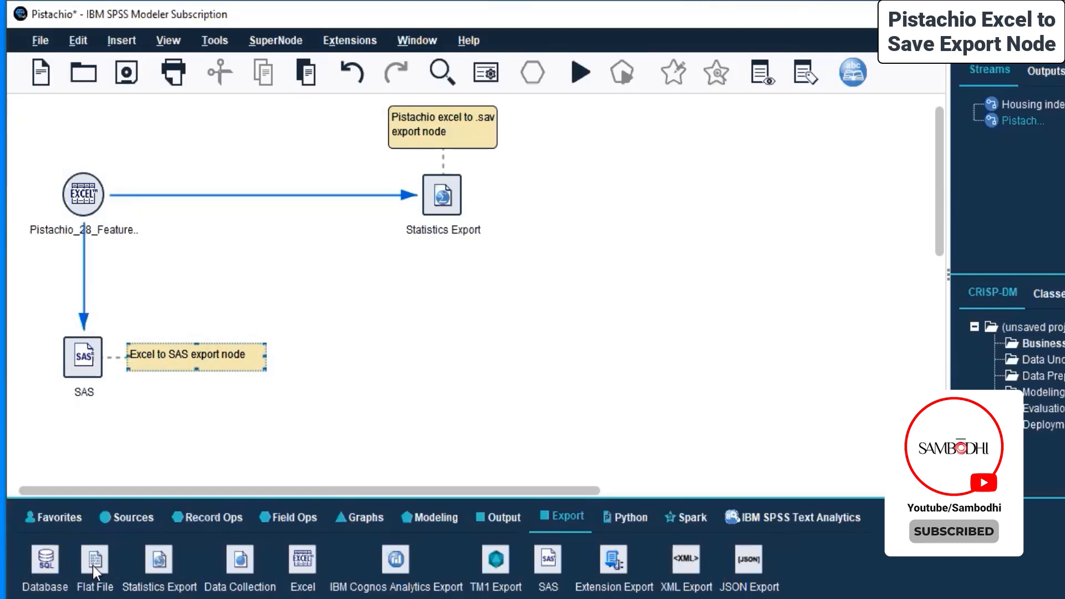
- Add an XML Export node below the Statistics Export node and connect the Pistachio Excel source to it
left_click_drag(92, 566, 367, 408)
left_click_drag(460, 296, 96, 565)
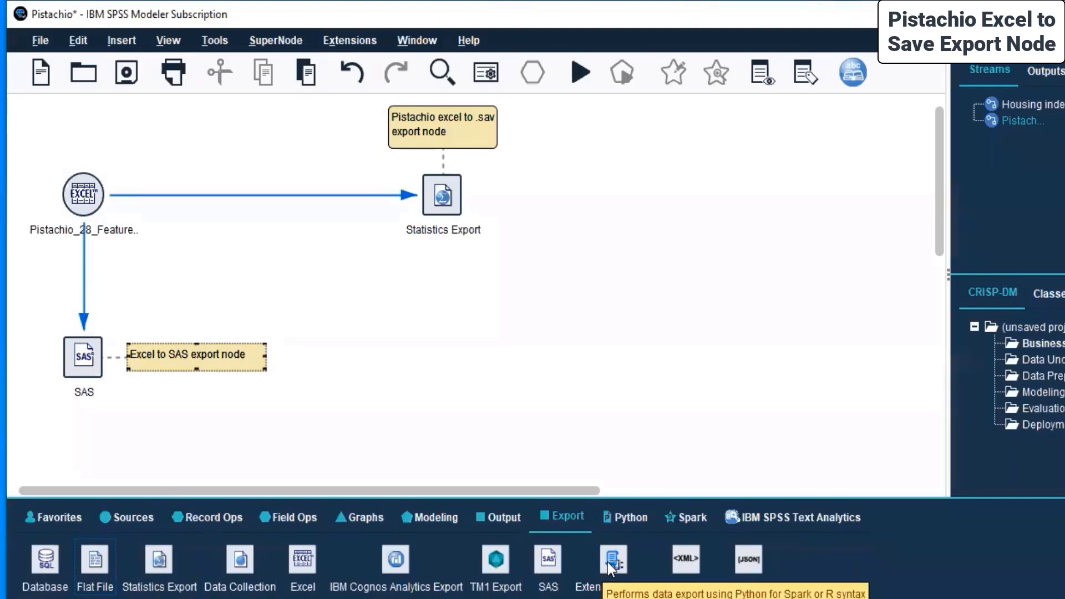
left_click(693, 557)
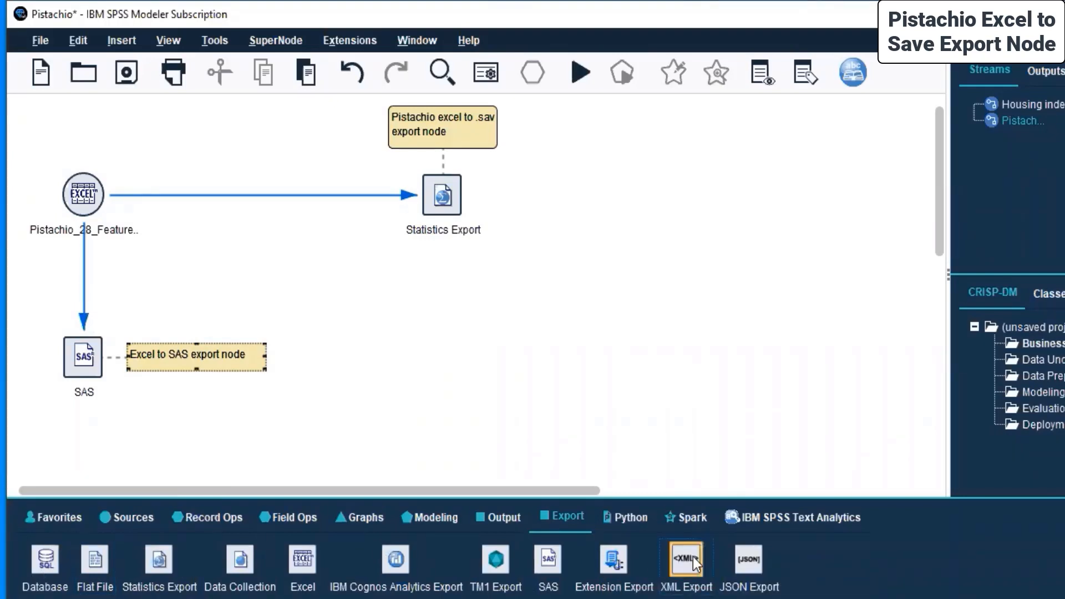
left_click(411, 308)
left_click(89, 197)
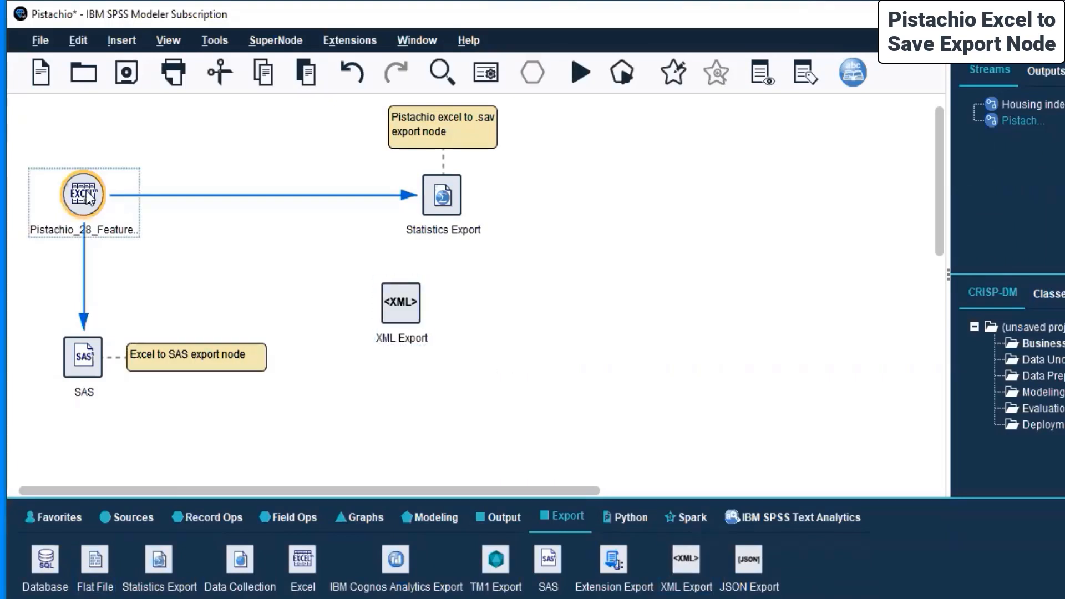
right_click(88, 197)
key("Escape")
left_click(399, 305)
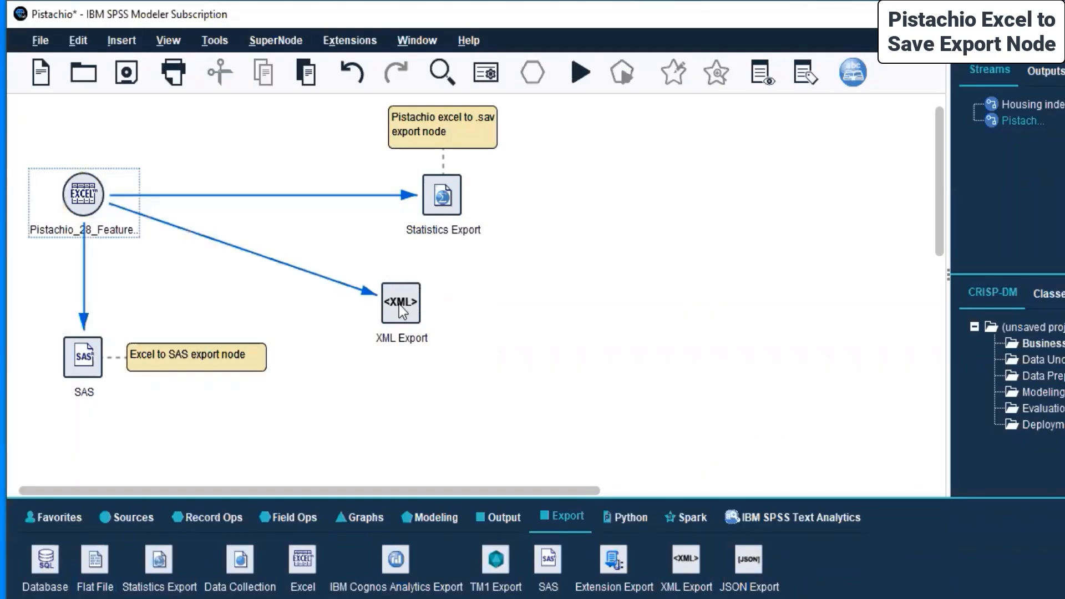
- Try to run the XML Export node, and dismiss the stream's run messages
right_click(398, 304)
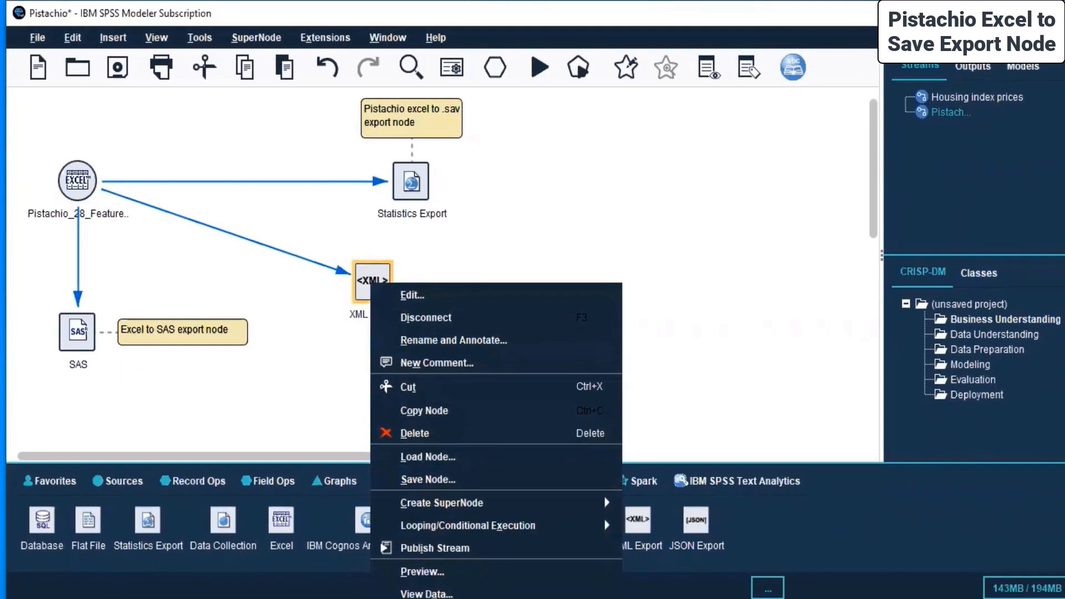
left_click(411, 598)
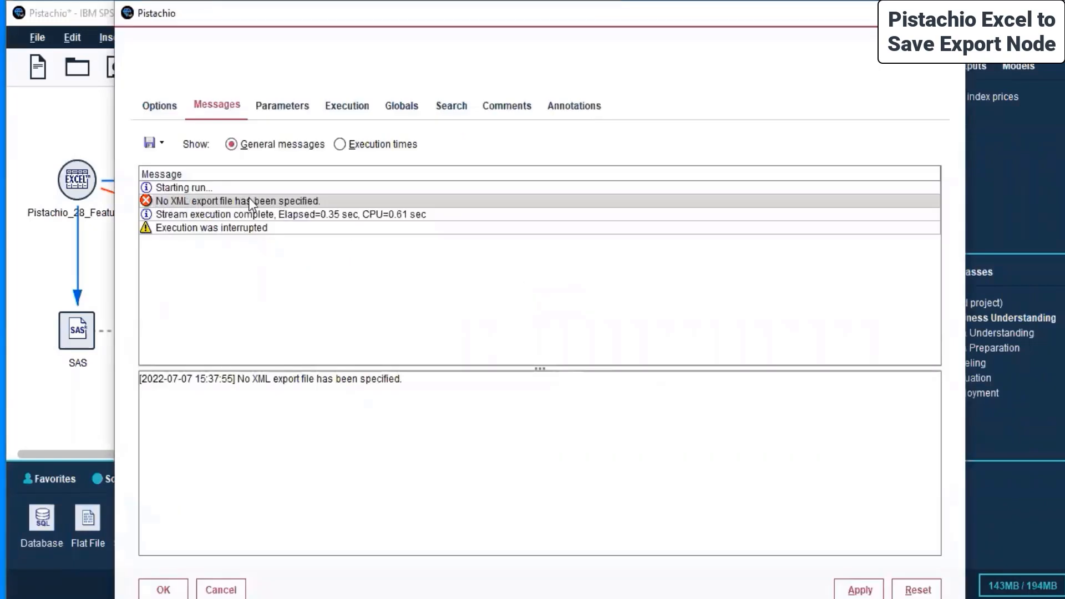
left_click(948, 13)
- Examine the XML Export node's export settings and close them without changing anything
right_click(363, 275)
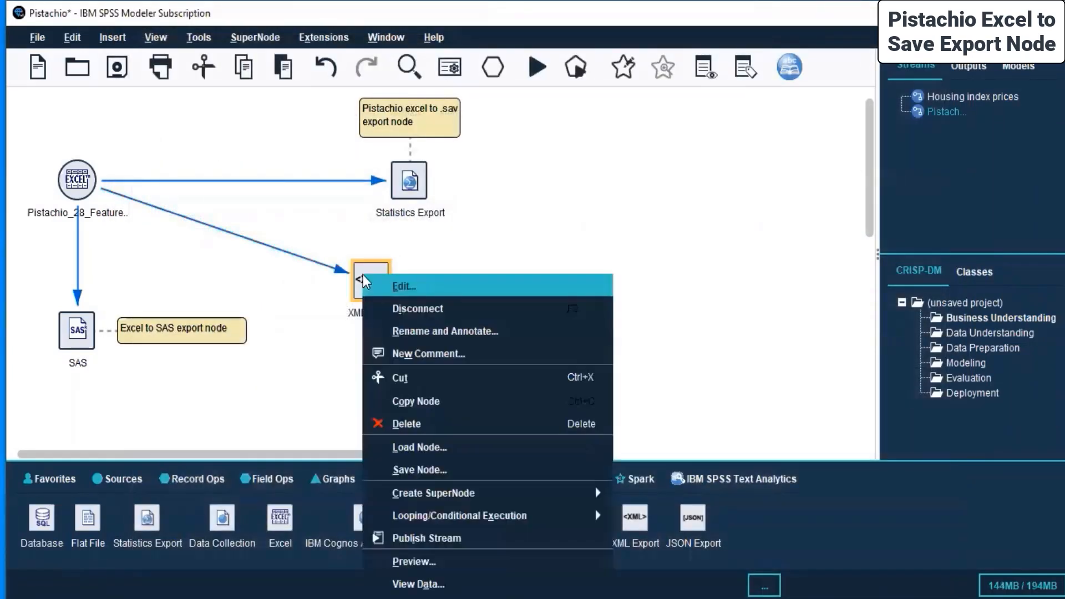
left_click(402, 284)
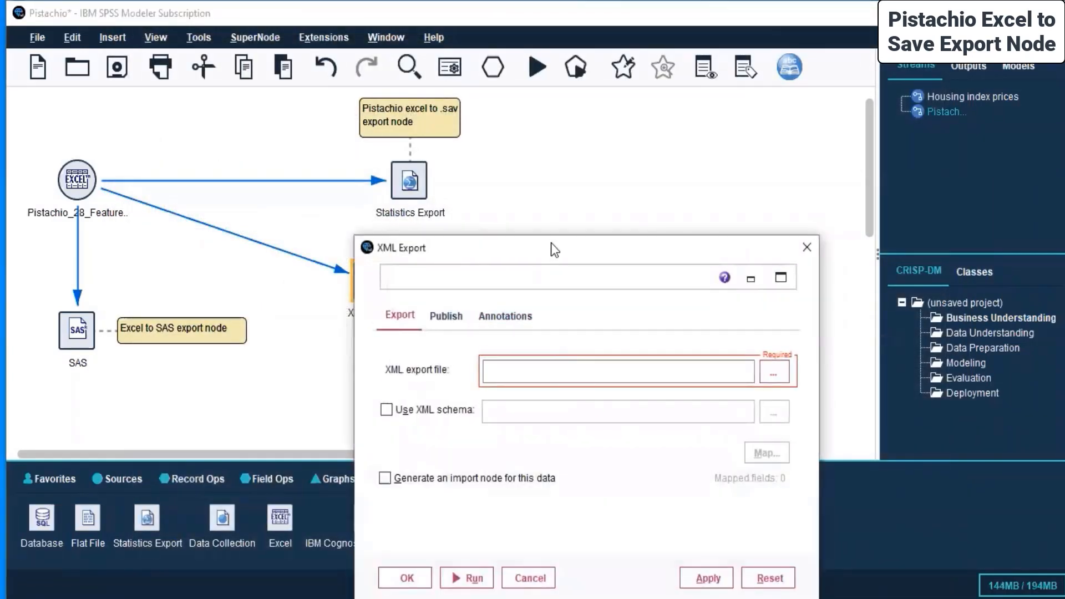
left_click_drag(563, 248, 587, 93)
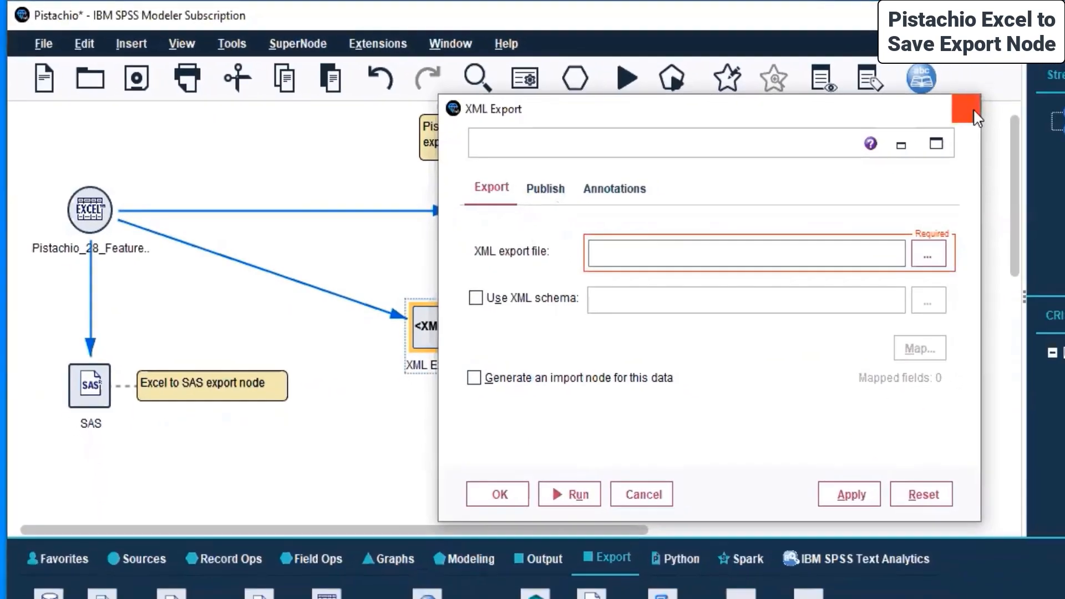
left_click(1046, 116)
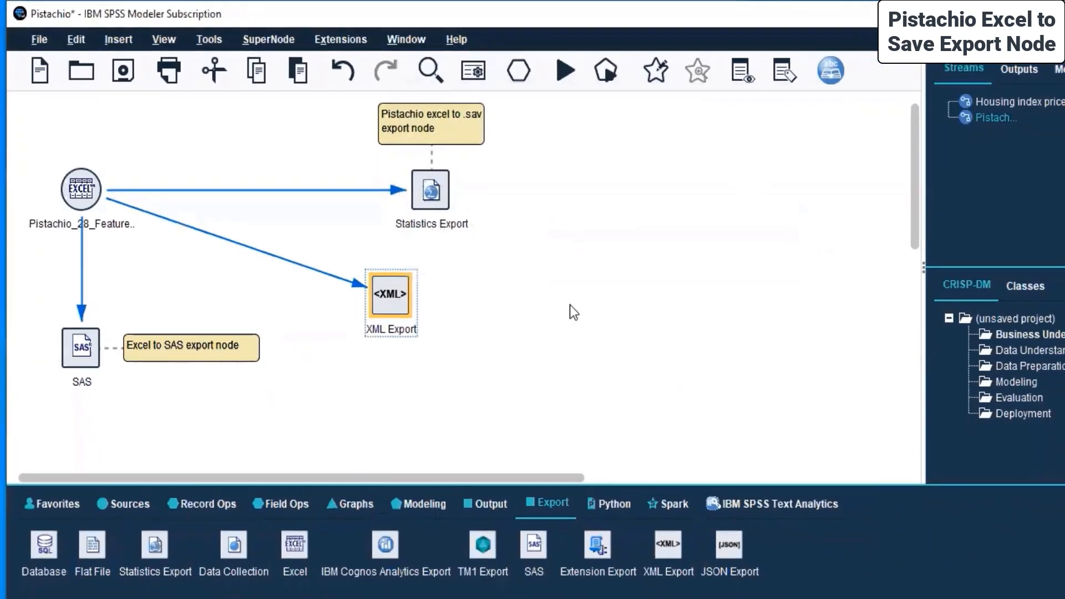
- Open the Statistics Export node's settings and choose IBM SPSS Statistics (*.sav) as the file type
left_click(437, 199)
right_click(437, 199)
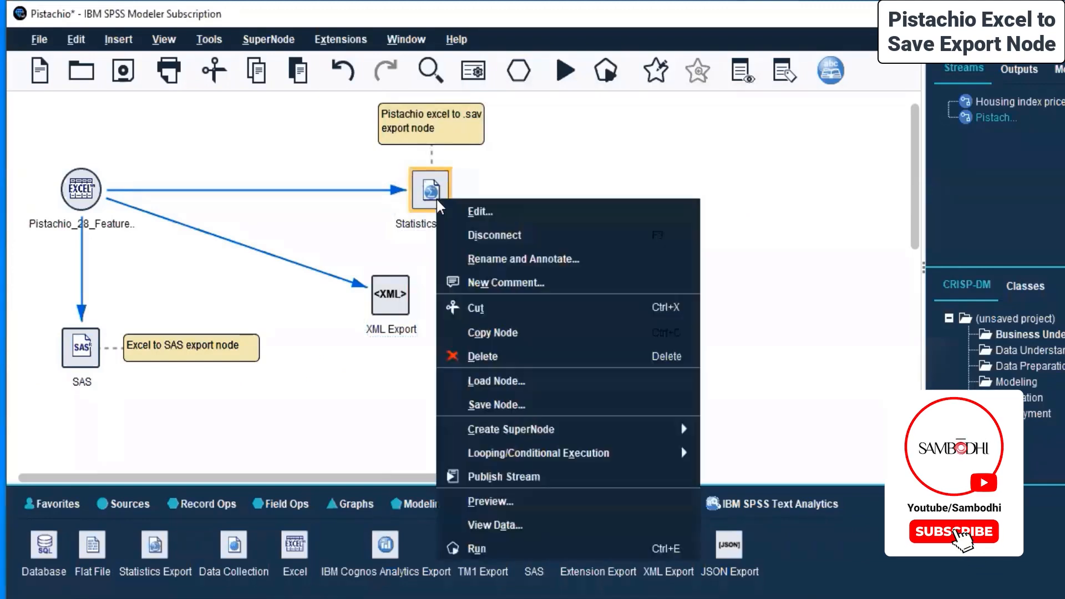
left_click(453, 204)
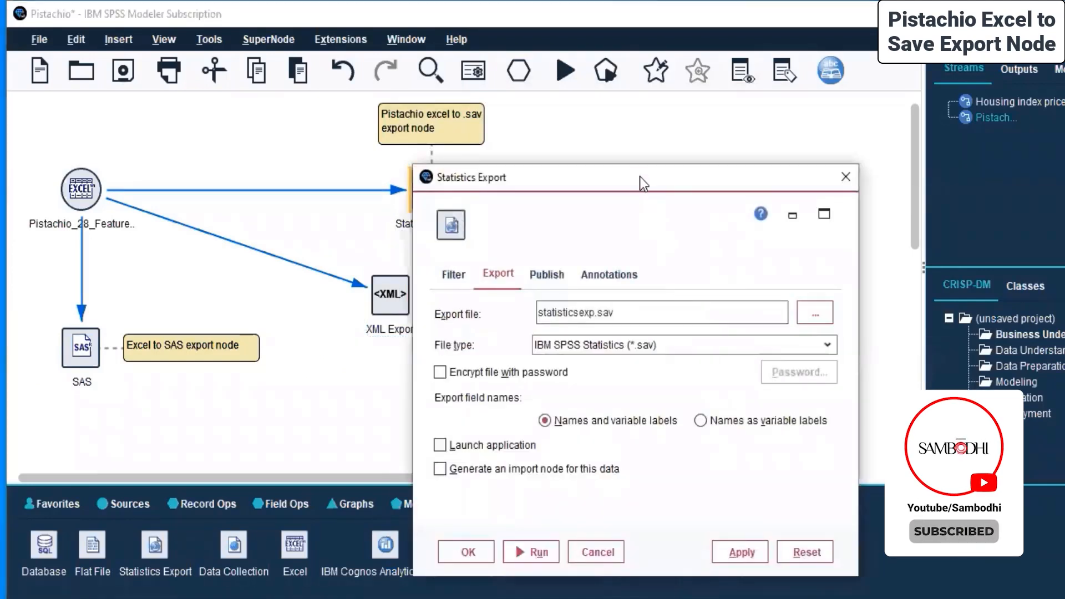
left_click_drag(627, 176, 650, 50)
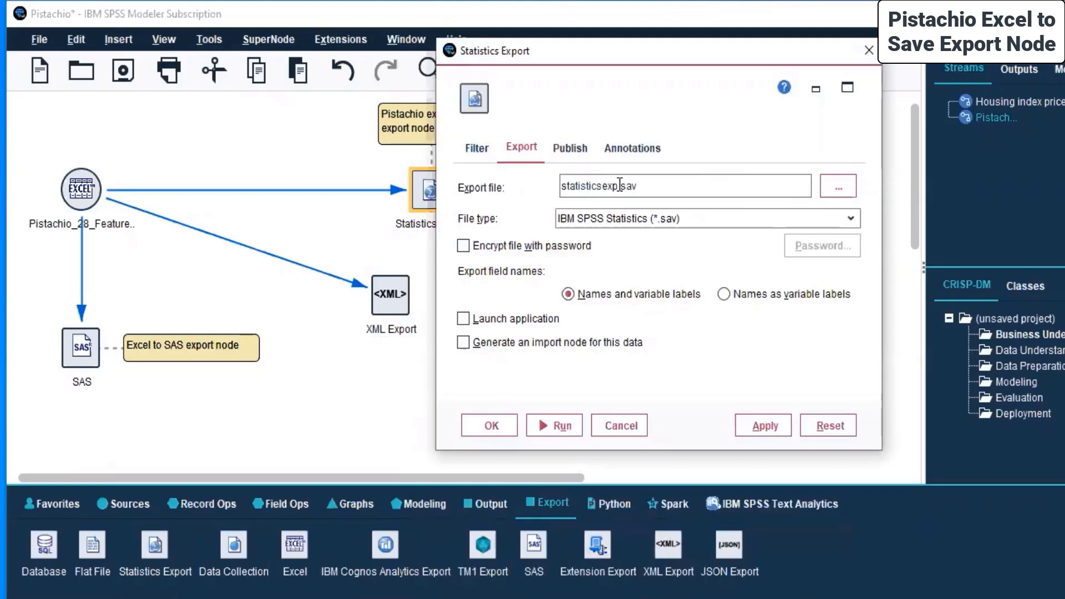
left_click(848, 221)
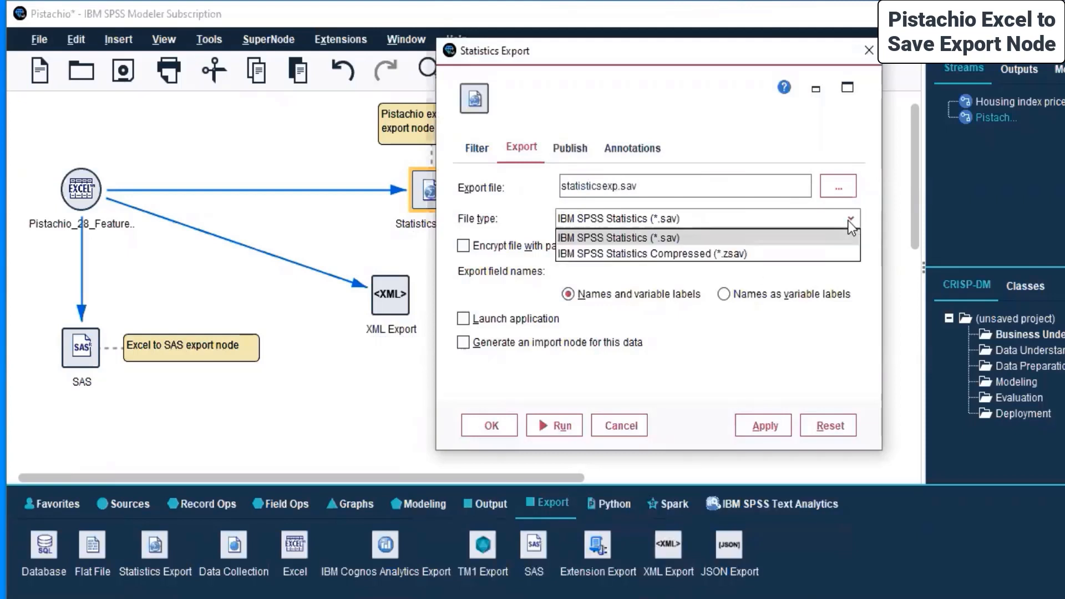
left_click(658, 238)
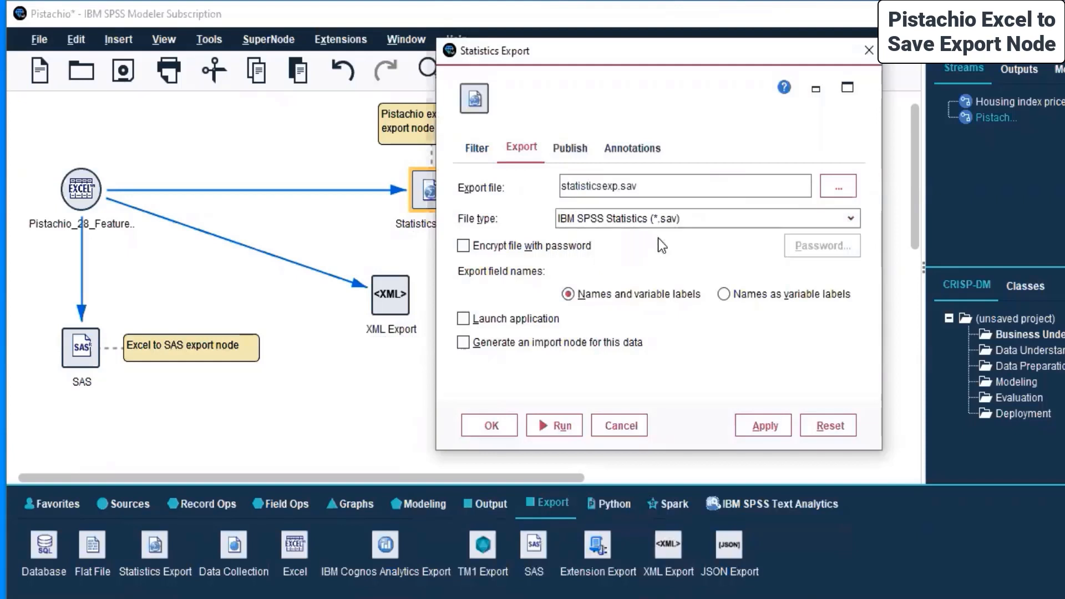
- Browse for the Statistics export file location and go to the Day 4 folder under Live Sessions, SPSS MODELLER
left_click(839, 187)
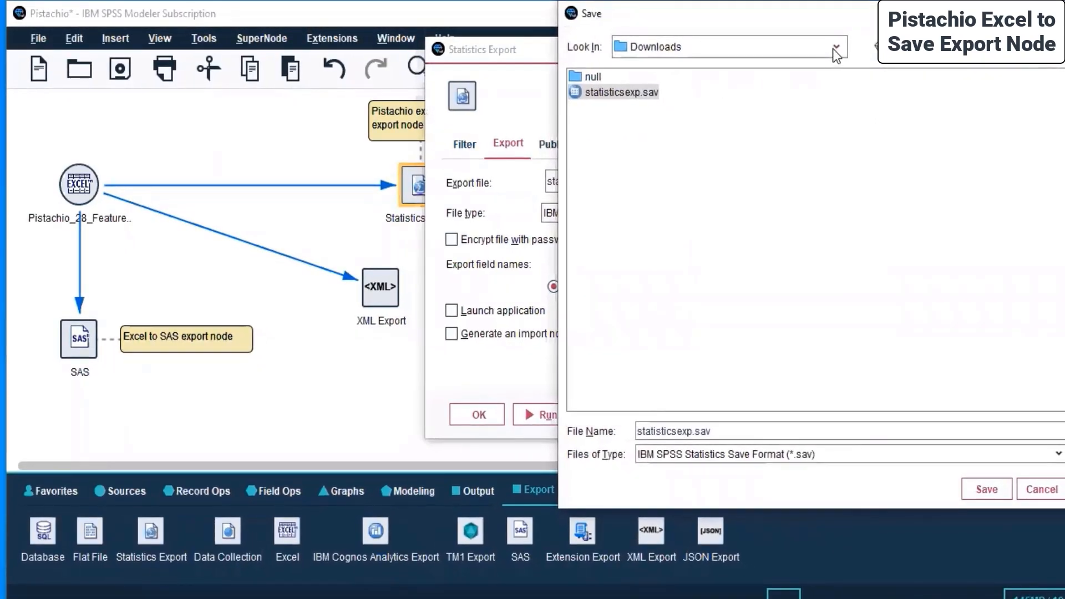
left_click(835, 48)
left_click_drag(843, 126, 837, 148)
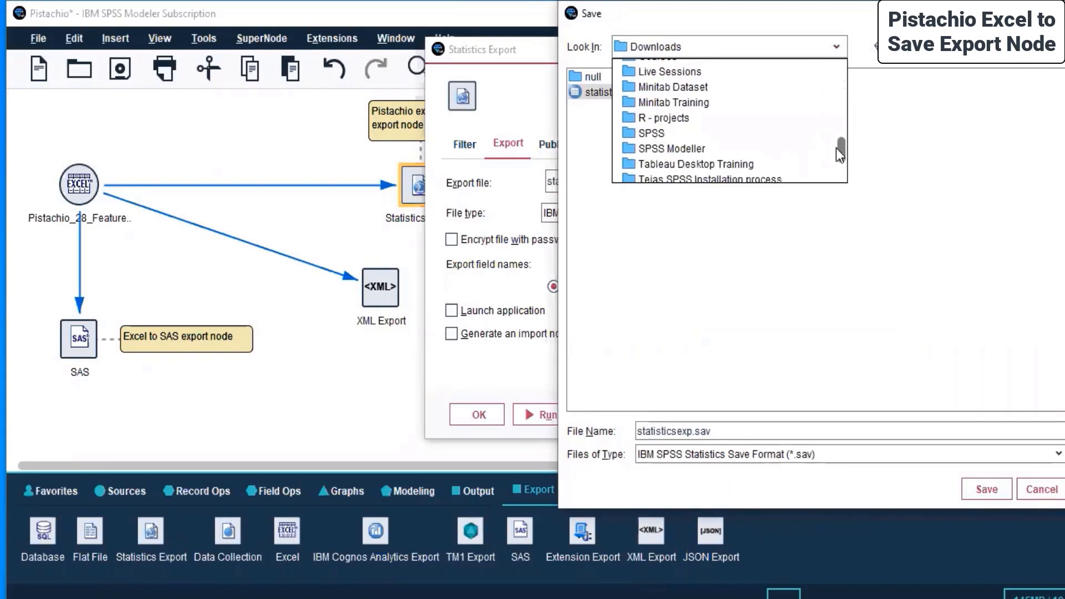
left_click(694, 71)
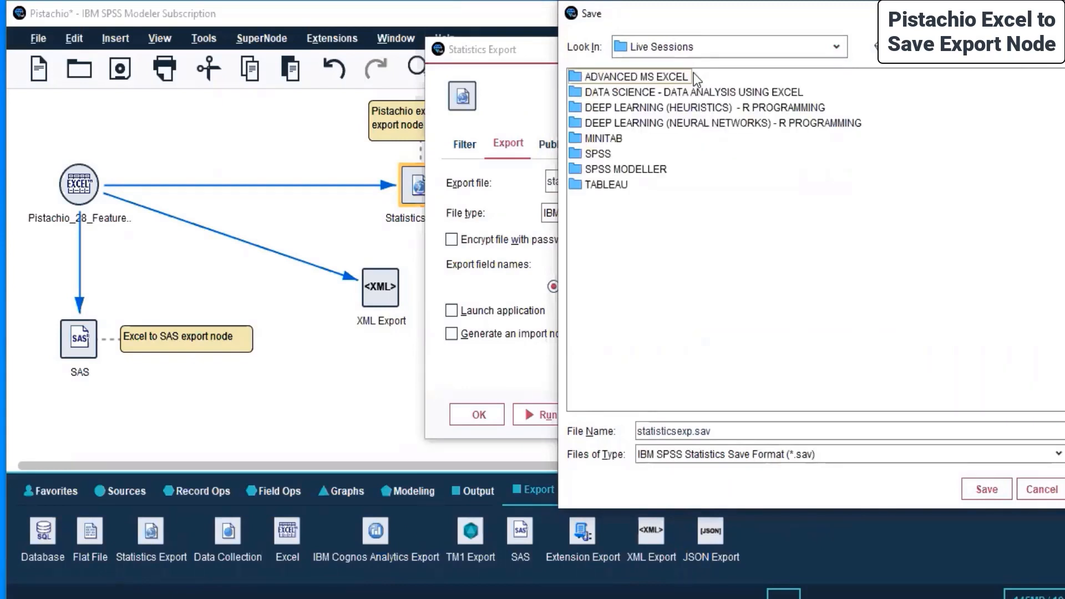
double_click(621, 169)
left_click(599, 122)
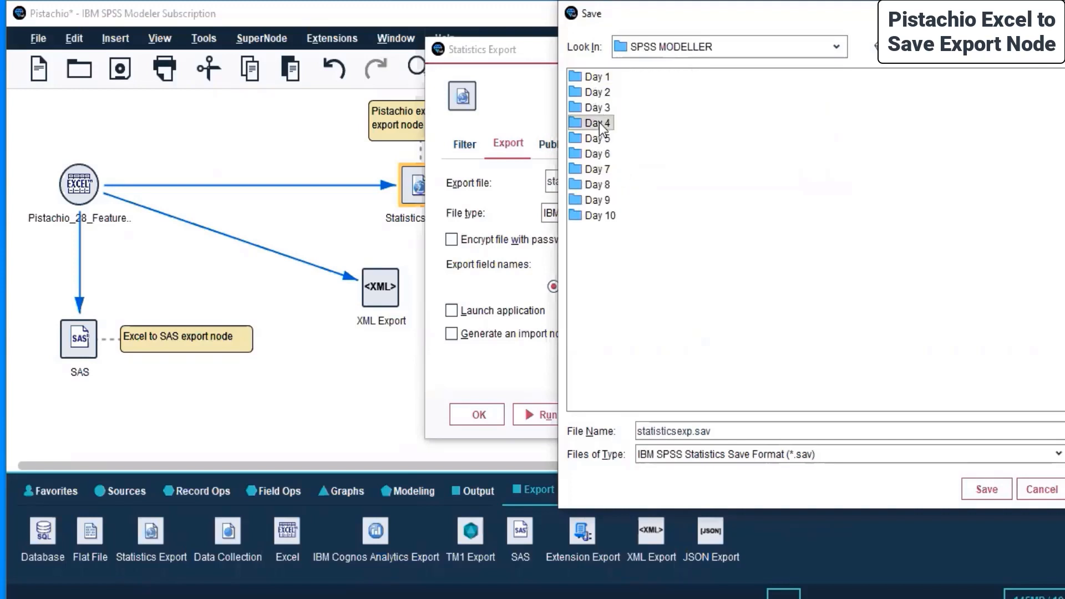
double_click(599, 122)
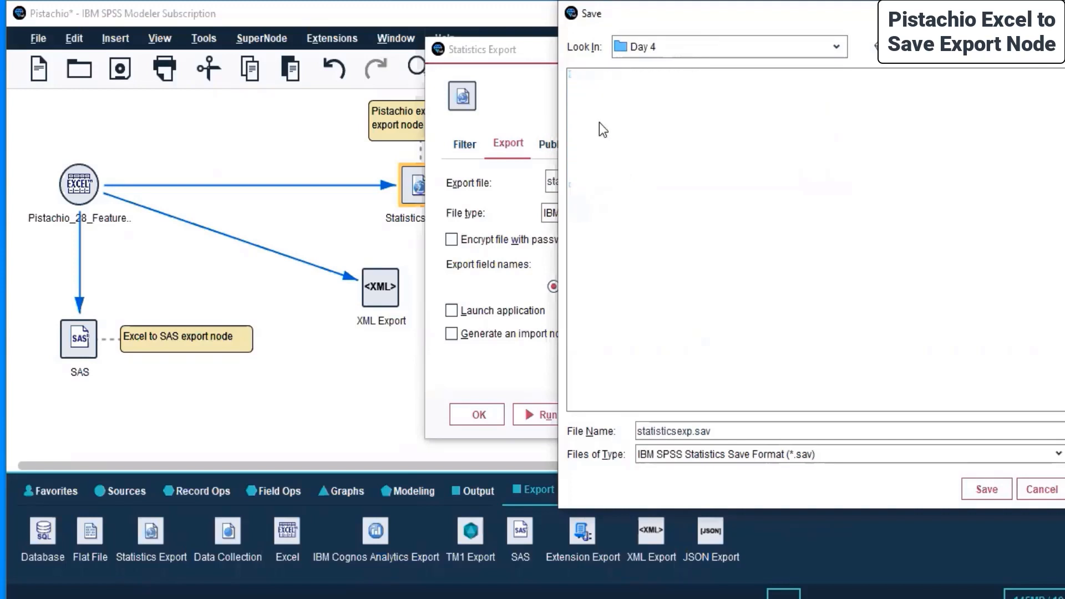
- Name the Statistics export file Pistachio in the Day 4 folder and apply the node's settings
triple_click(727, 426)
type("Pistachi")
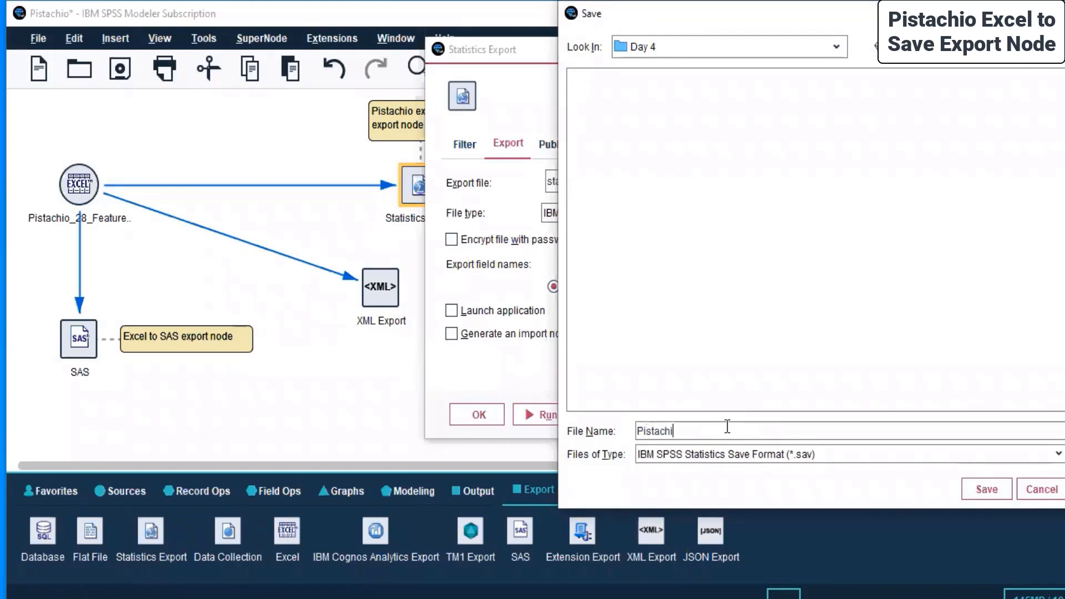
type("o")
left_click(992, 488)
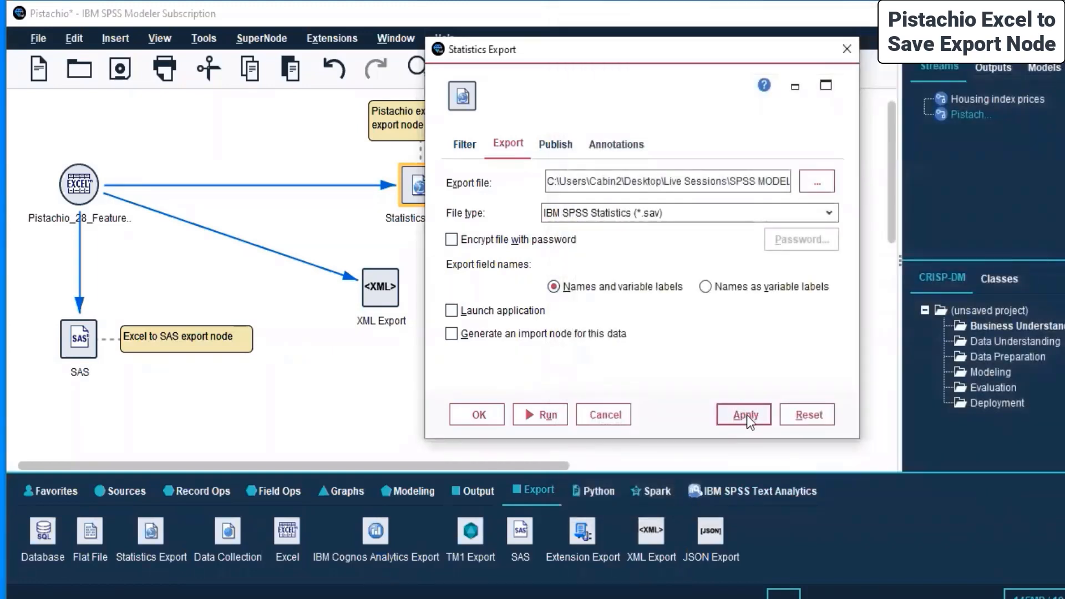
left_click(747, 415)
left_click(463, 415)
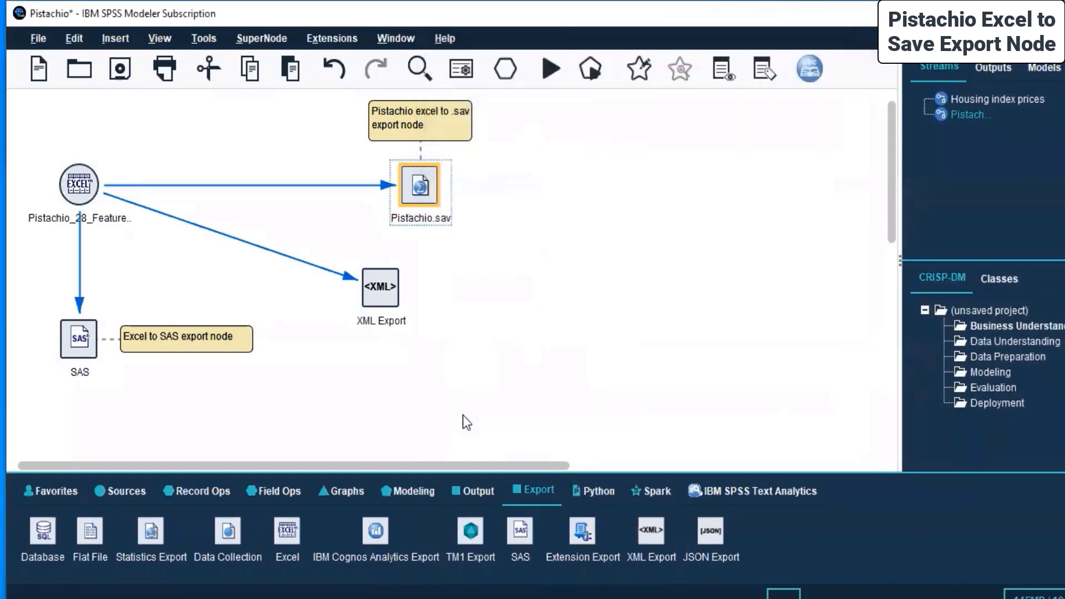
left_click(481, 357)
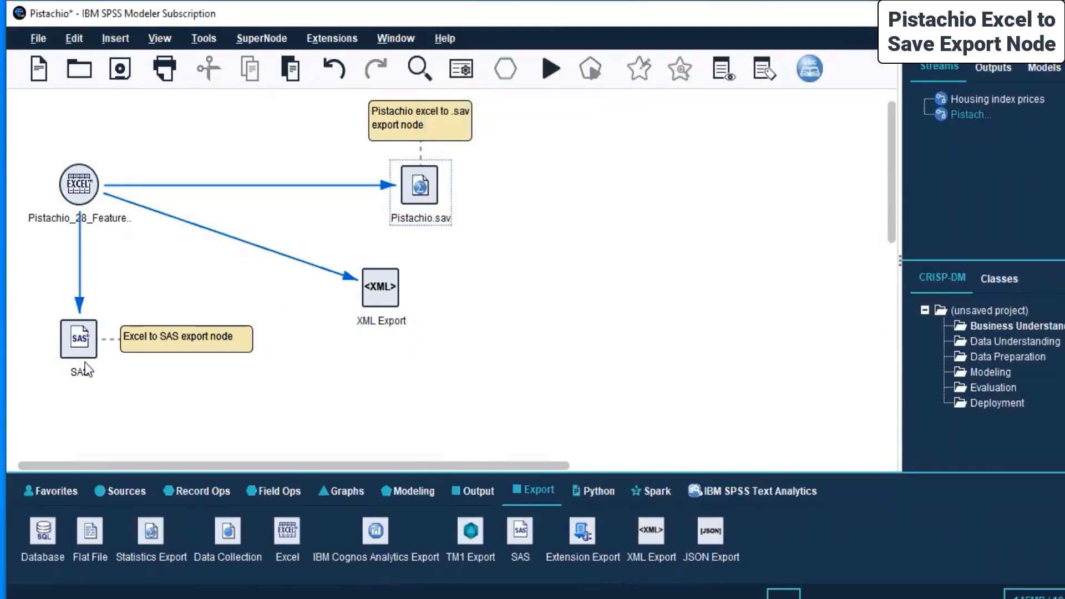
- Open the SAS export node's settings and start browsing for its export file location
right_click(80, 342)
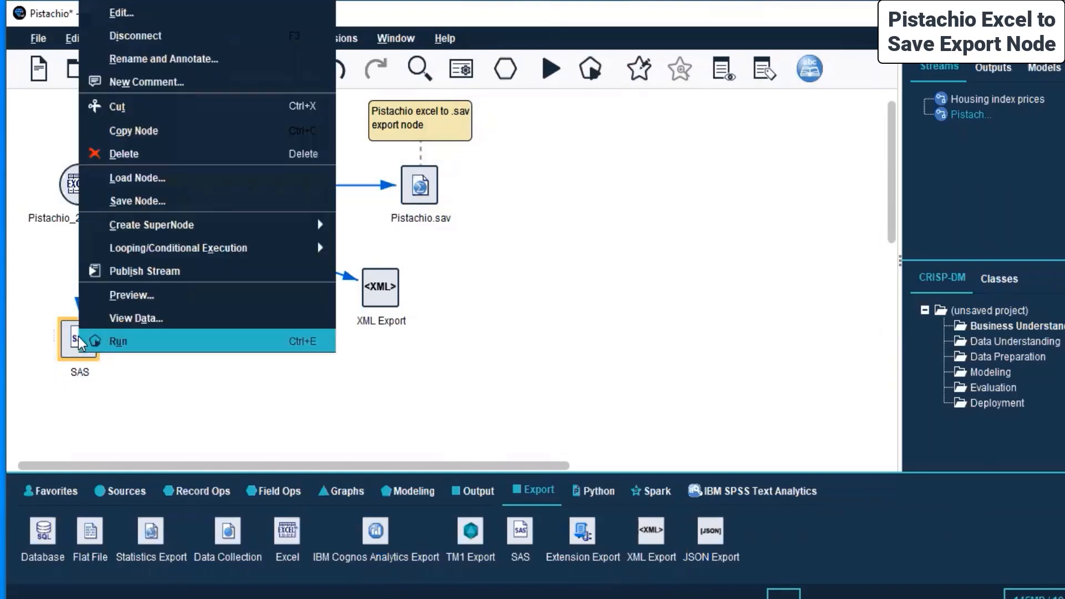
left_click(119, 13)
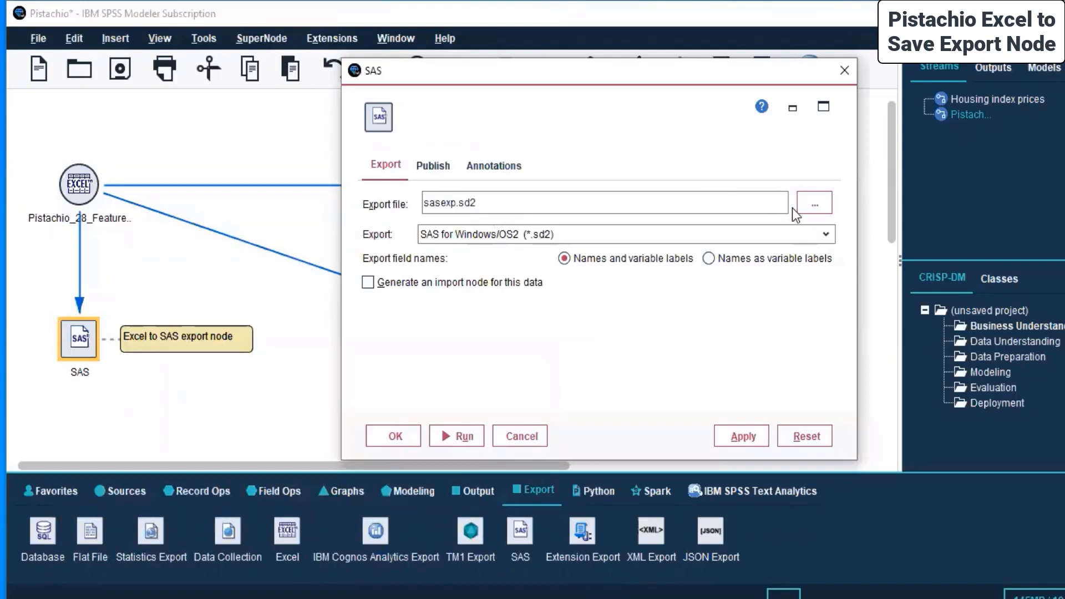
left_click(823, 204)
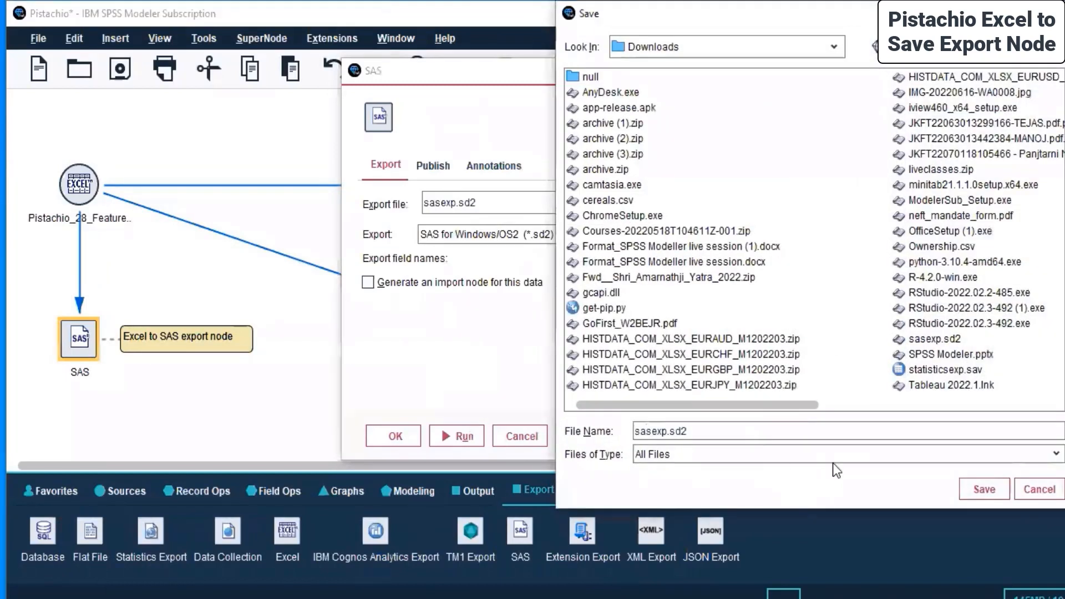
left_click(814, 462)
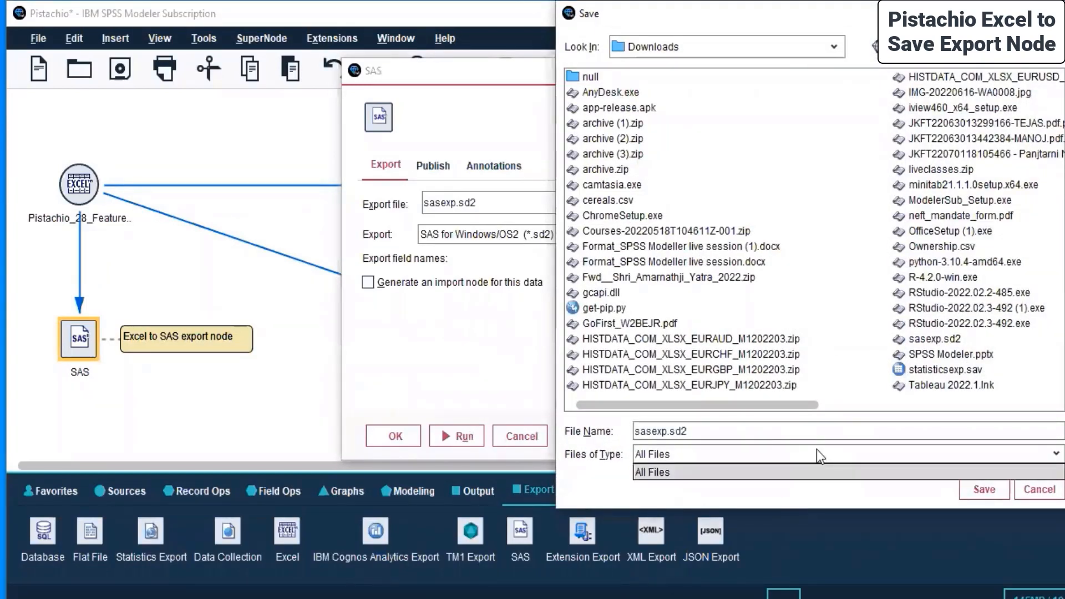
left_click(818, 452)
- Save the SAS export file location as sasexp.sd2 in the Day 4 folder under Live Sessions, SPSS MODELLER
left_click(834, 42)
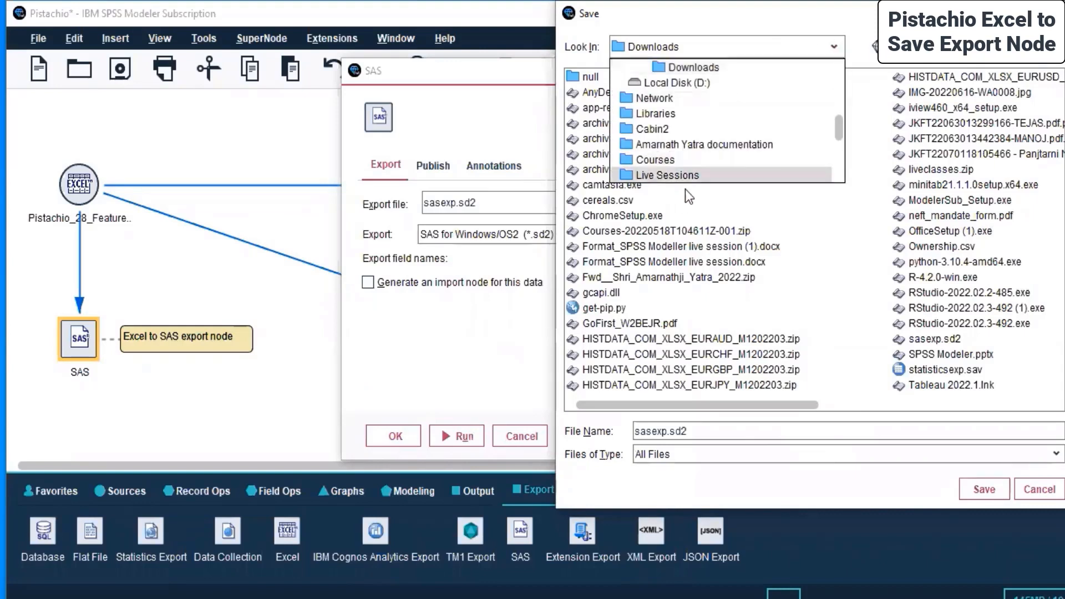
scroll(694, 156, "down", 2)
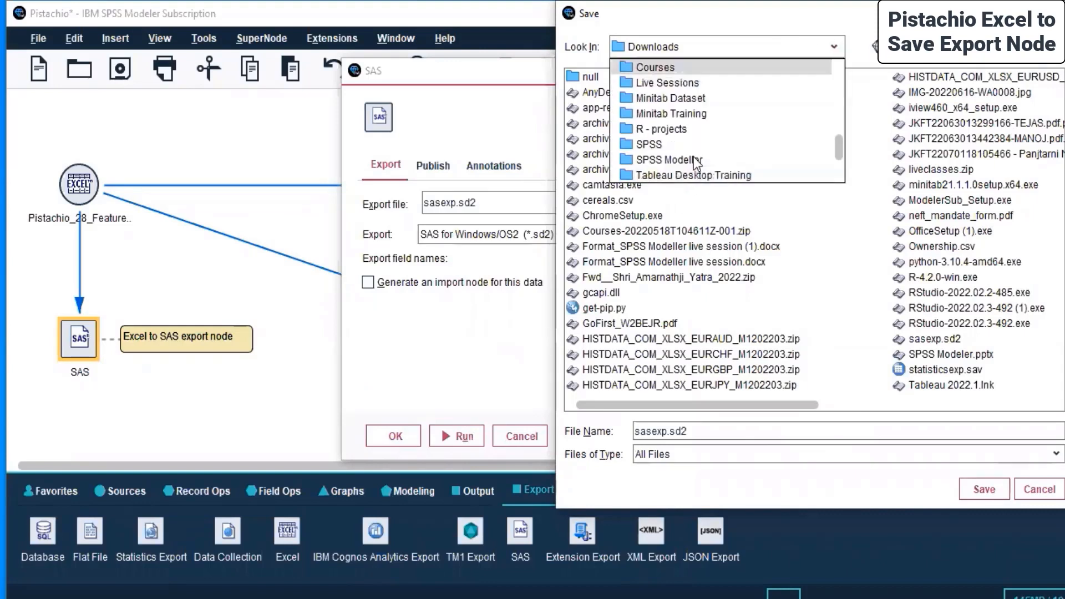
left_click(688, 83)
double_click(618, 172)
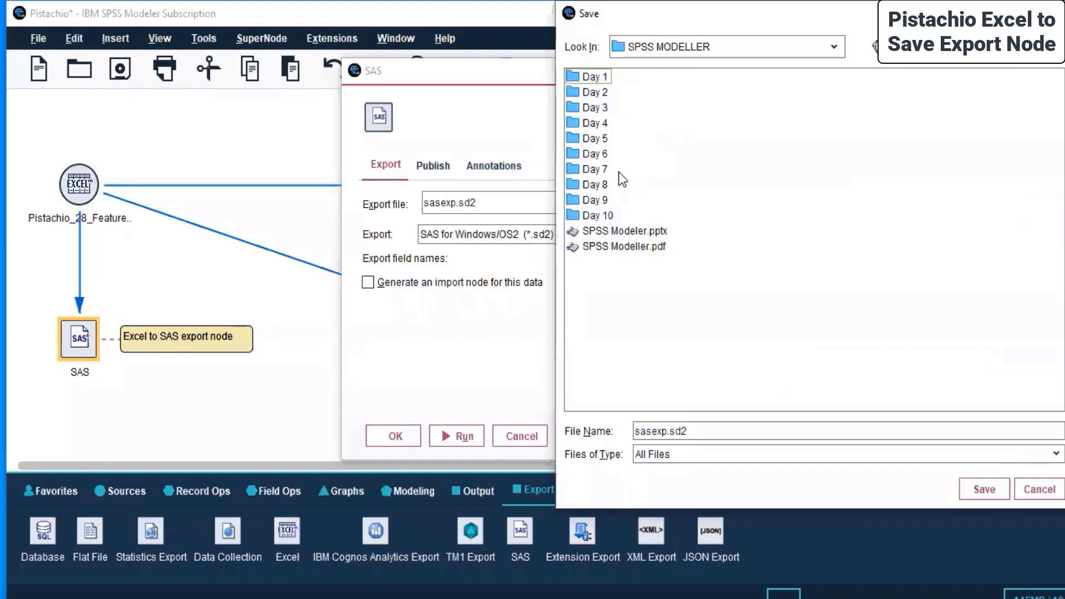
double_click(606, 124)
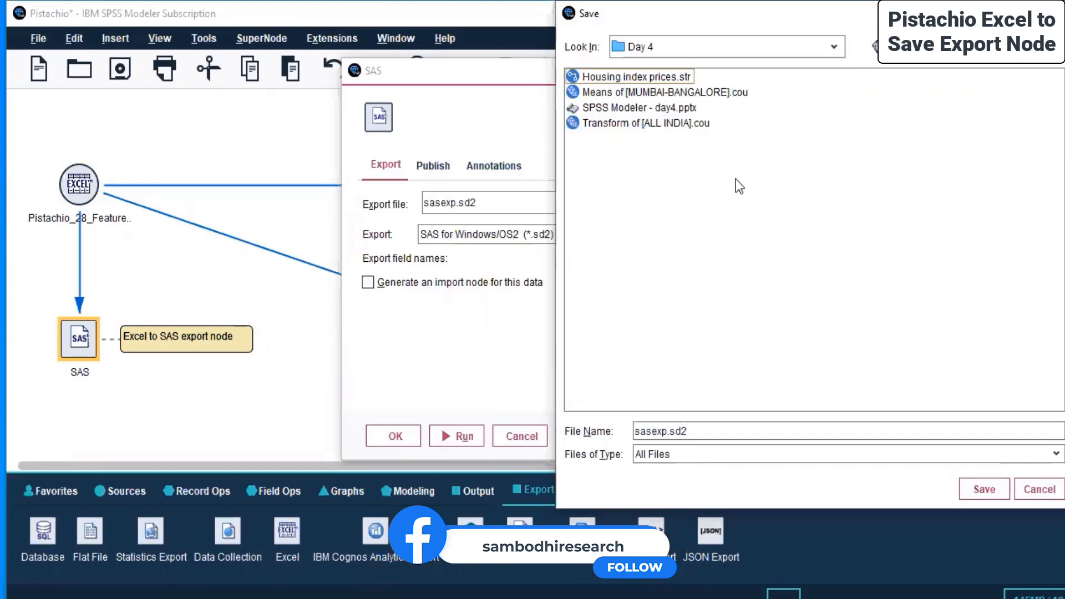
left_click(741, 458)
left_click(740, 458)
left_click(984, 489)
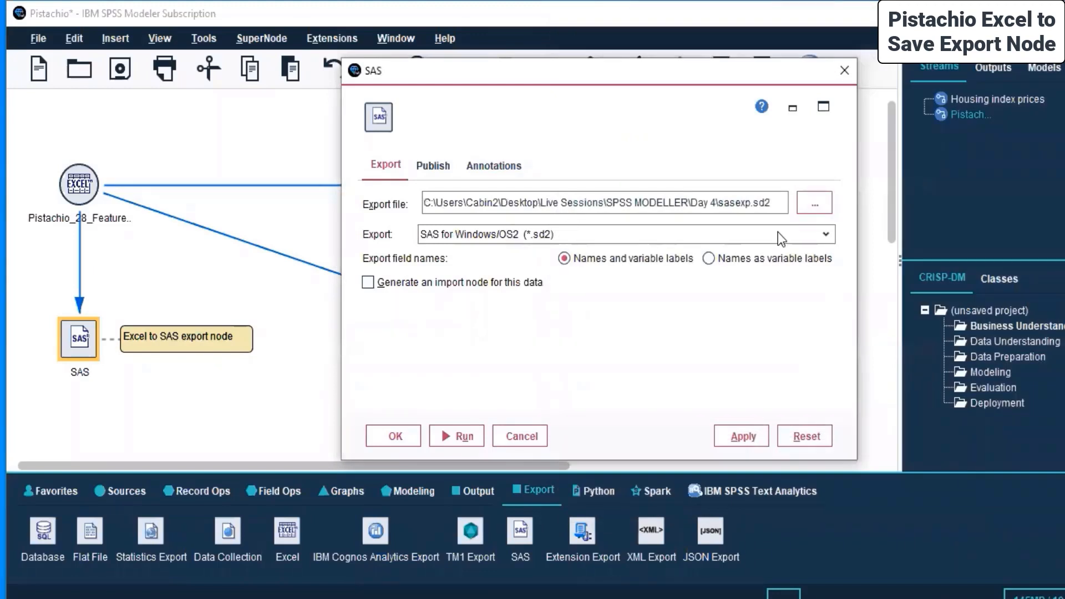
- Set the SAS node's export format to SAS Version 7/8/9 (*.sas7bdat), apply the change and close the settings
left_click(526, 232)
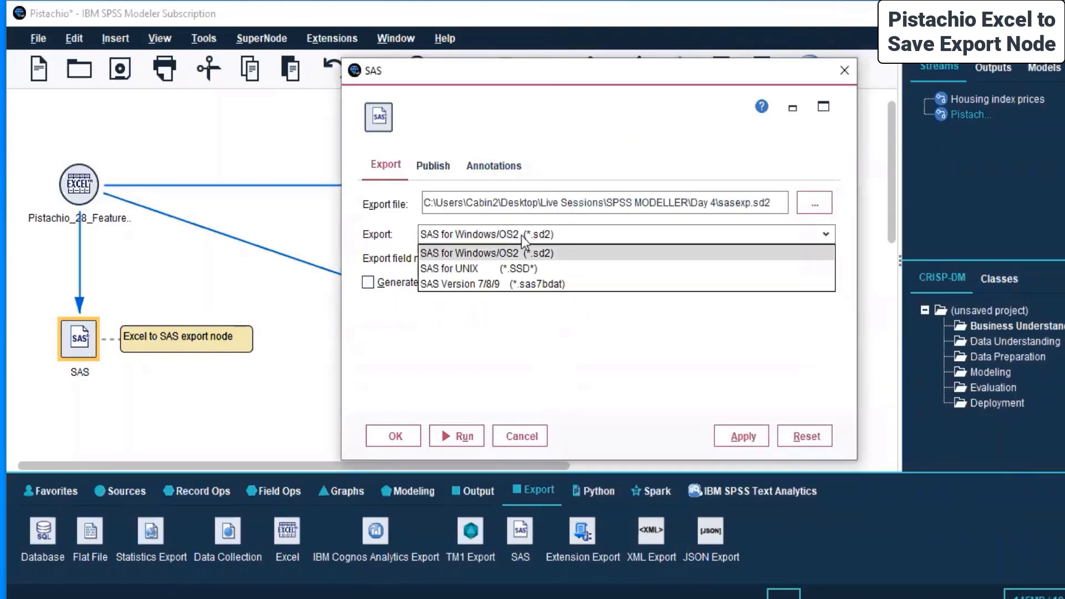
left_click(615, 283)
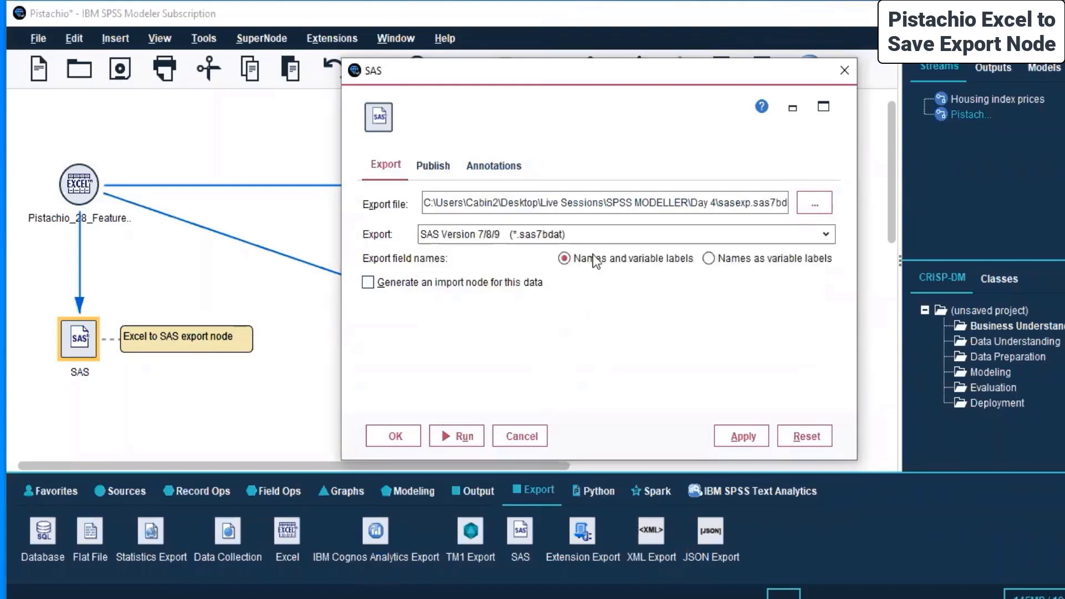
left_click(746, 438)
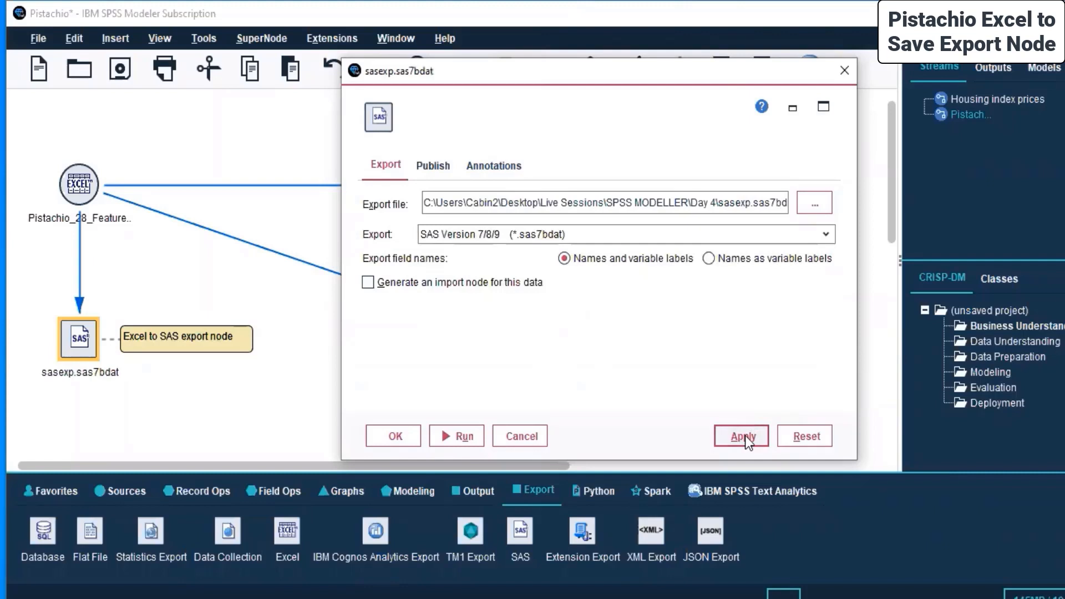
left_click(395, 436)
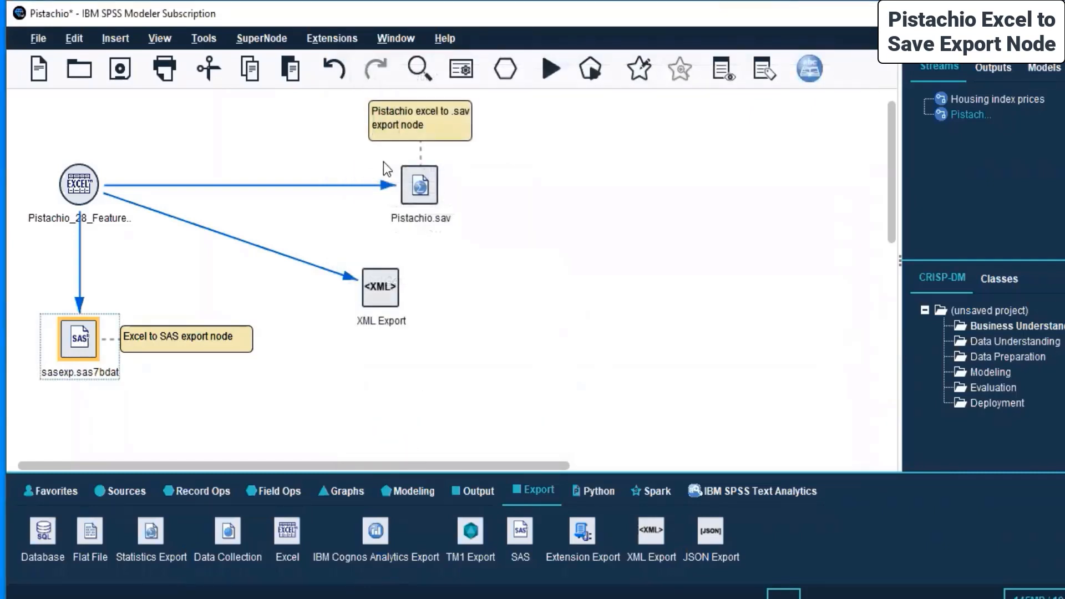
- Run the Pistachio.sav Statistics export node and the sasexp.sas7bdat SAS export node
left_click(412, 167)
right_click(413, 168)
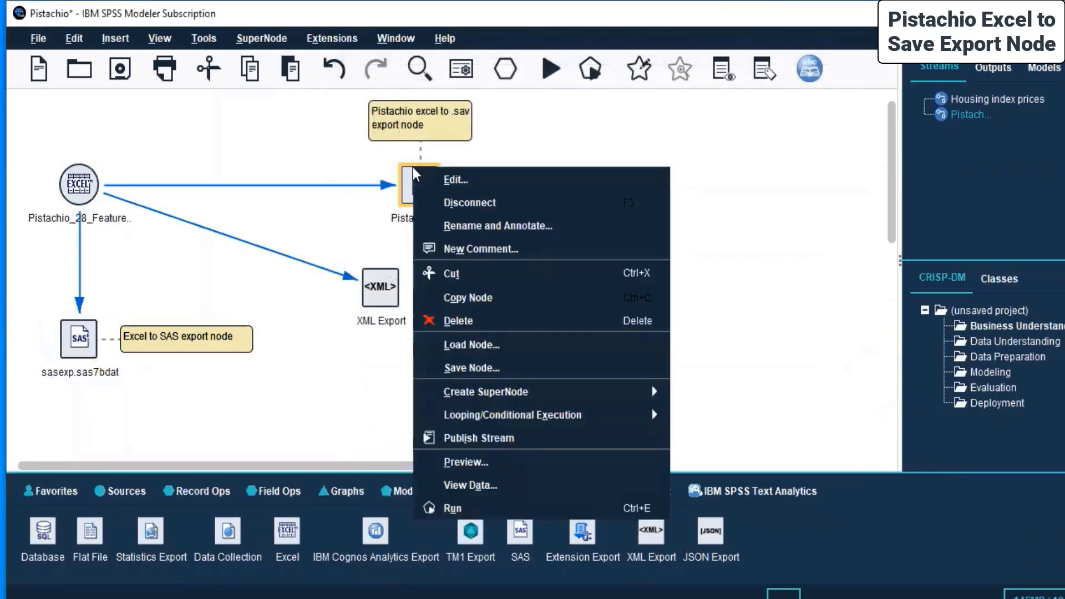
left_click(445, 508)
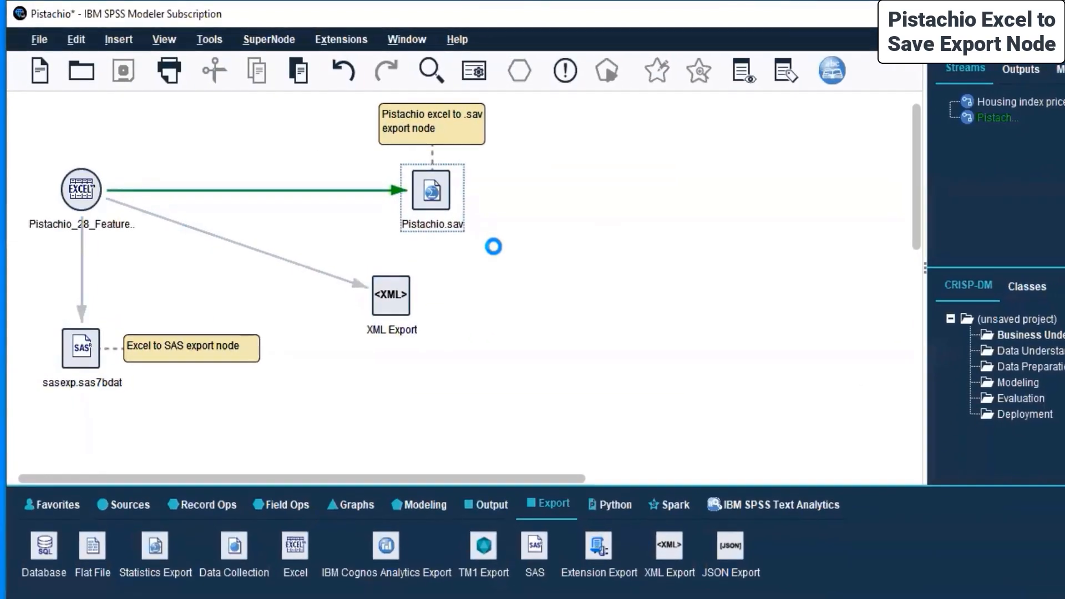
left_click(78, 353)
right_click(78, 353)
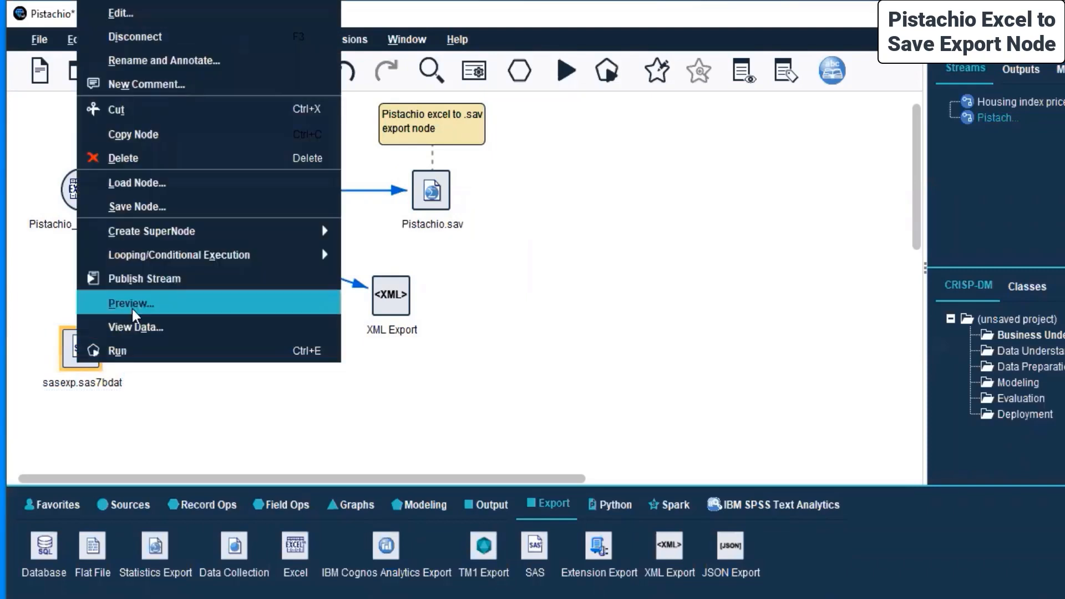
left_click(162, 350)
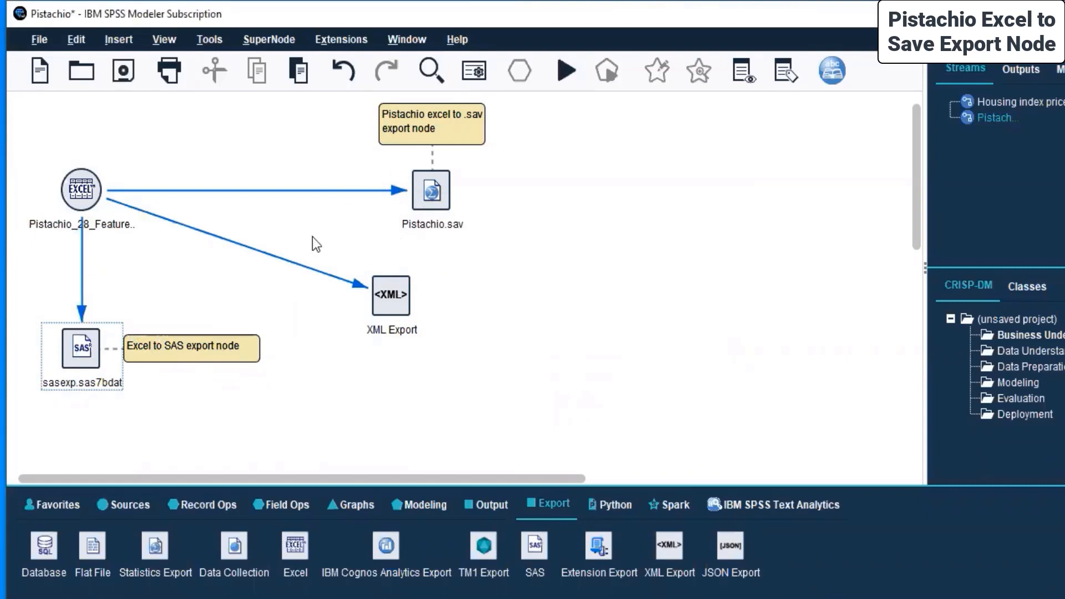
- Switch to the Day 4 folder in File Explorer, refresh it and check for the exported Pistachio and SAS files
mouse_move(473, 598)
left_click(654, 575)
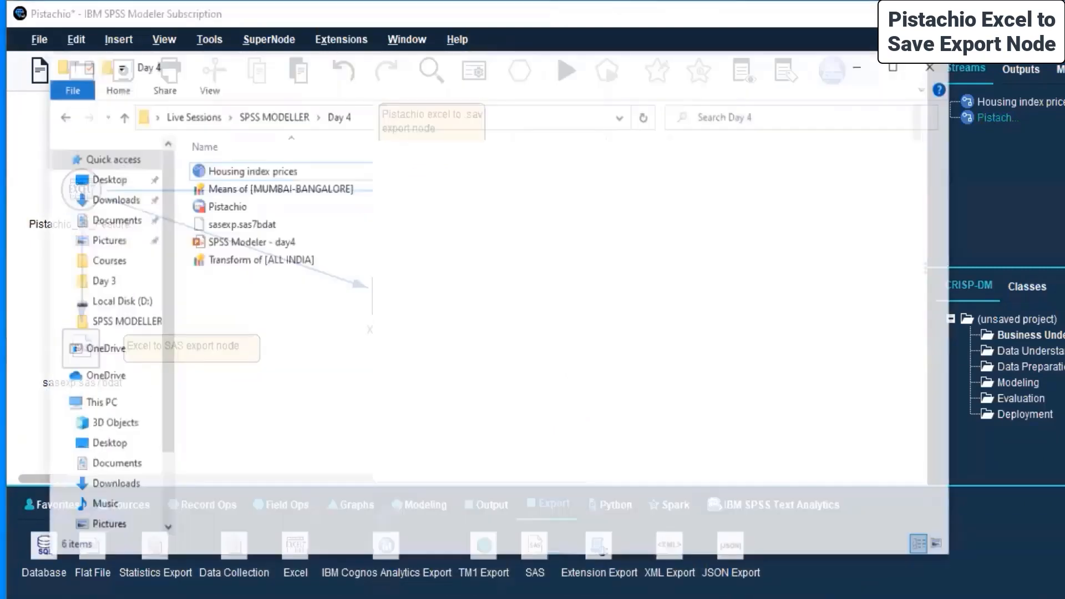
right_click(358, 314)
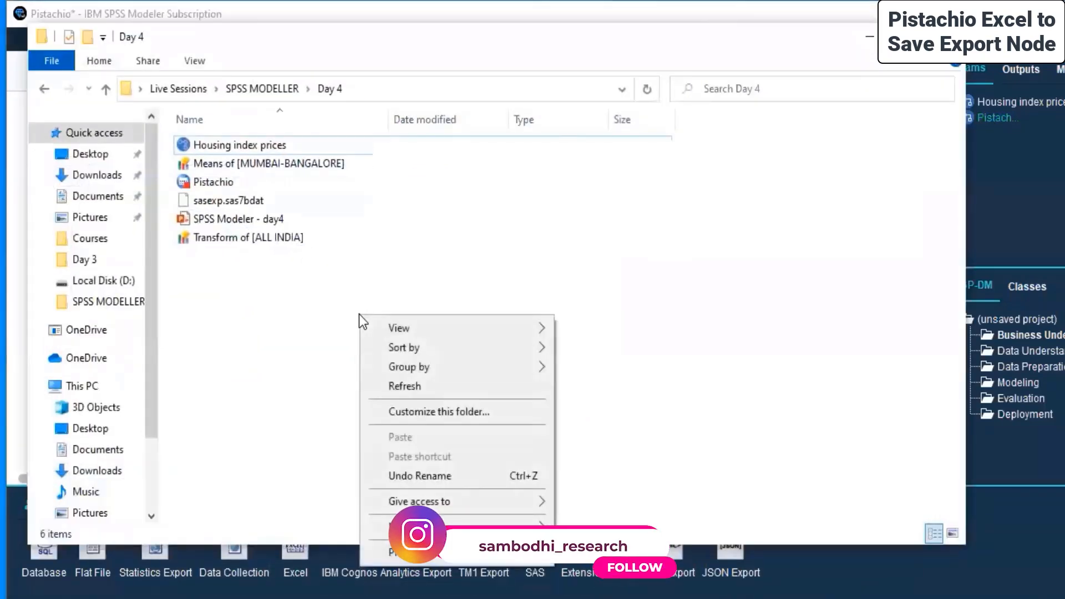
left_click(413, 386)
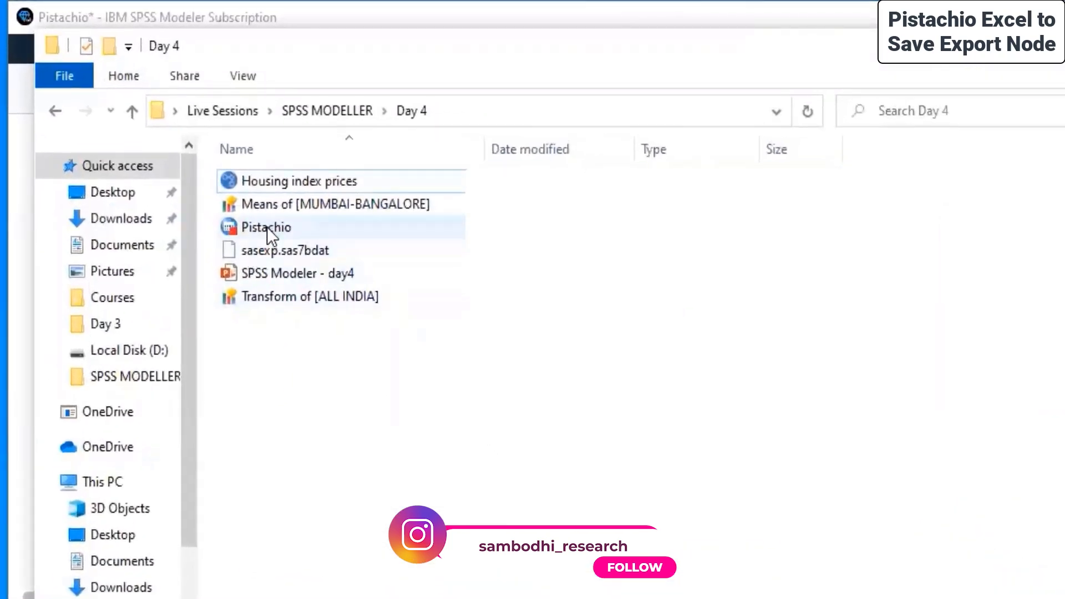
left_click(246, 208)
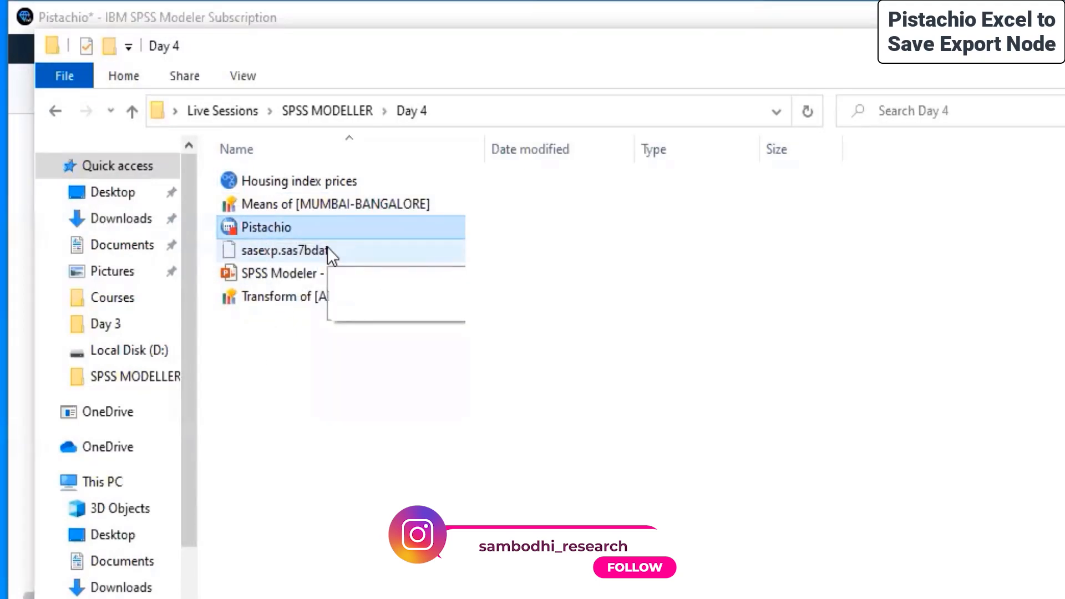
- Rename the exported file sasexp.sas7bdat in the Day 4 folder as Pistachio.sas7bdat
left_click(327, 248)
right_click(328, 247)
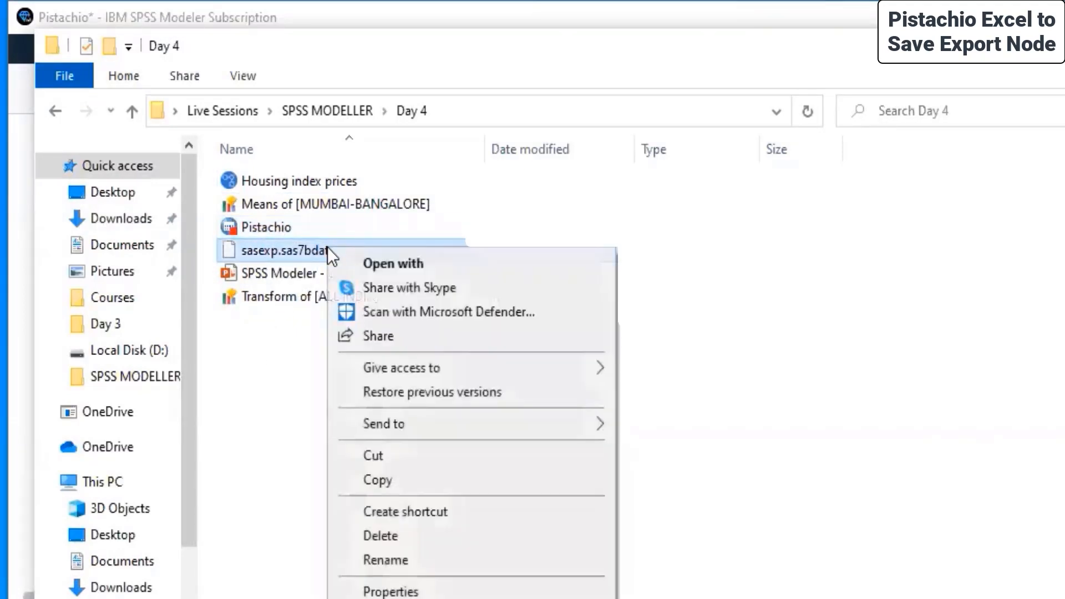
left_click(352, 561)
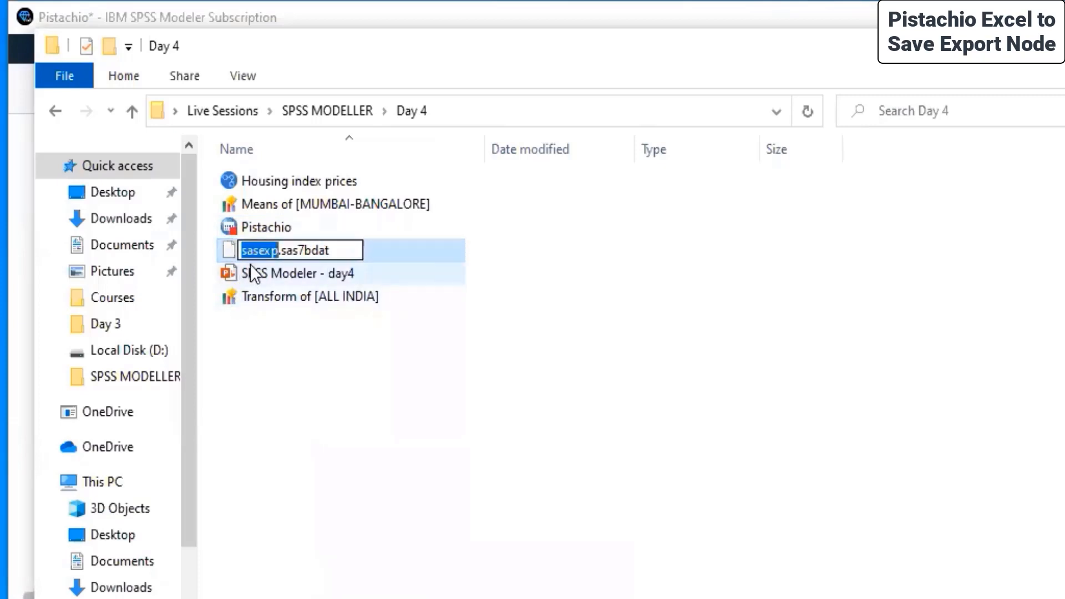
type("Pistac")
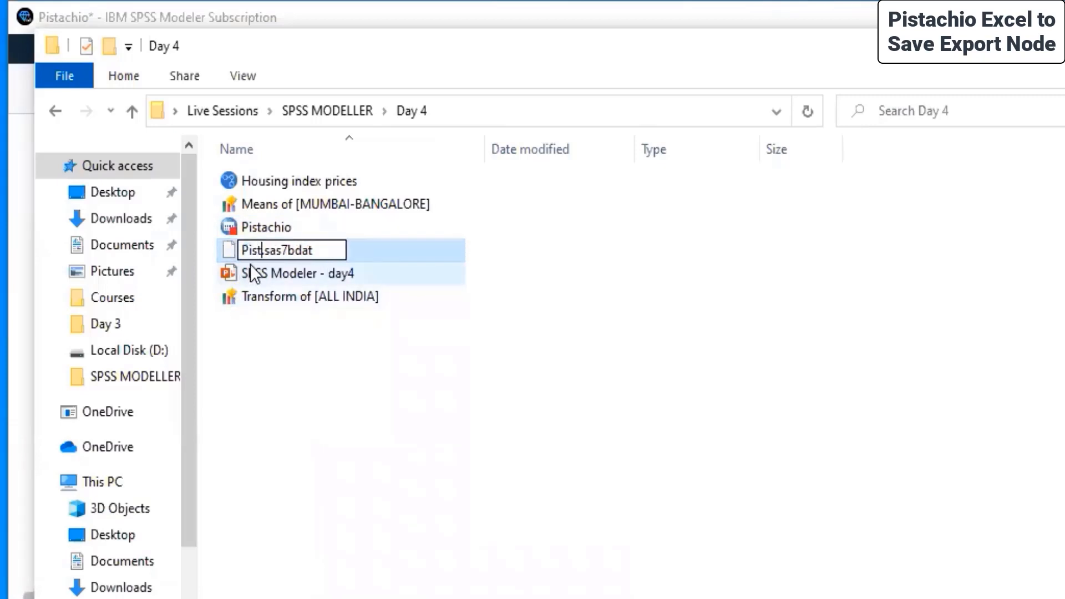
type("hio")
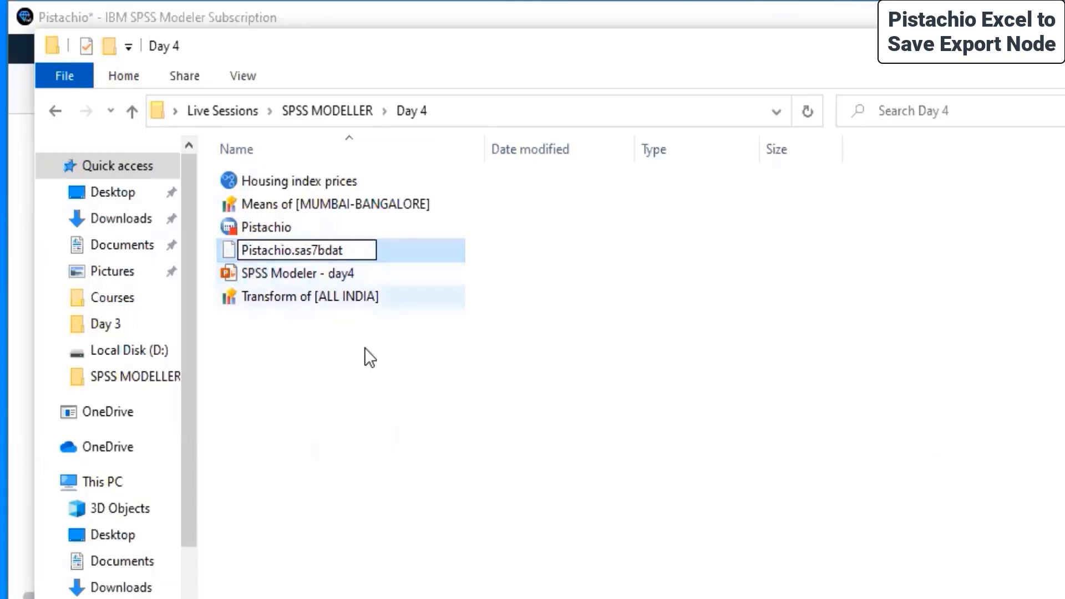
left_click(387, 376)
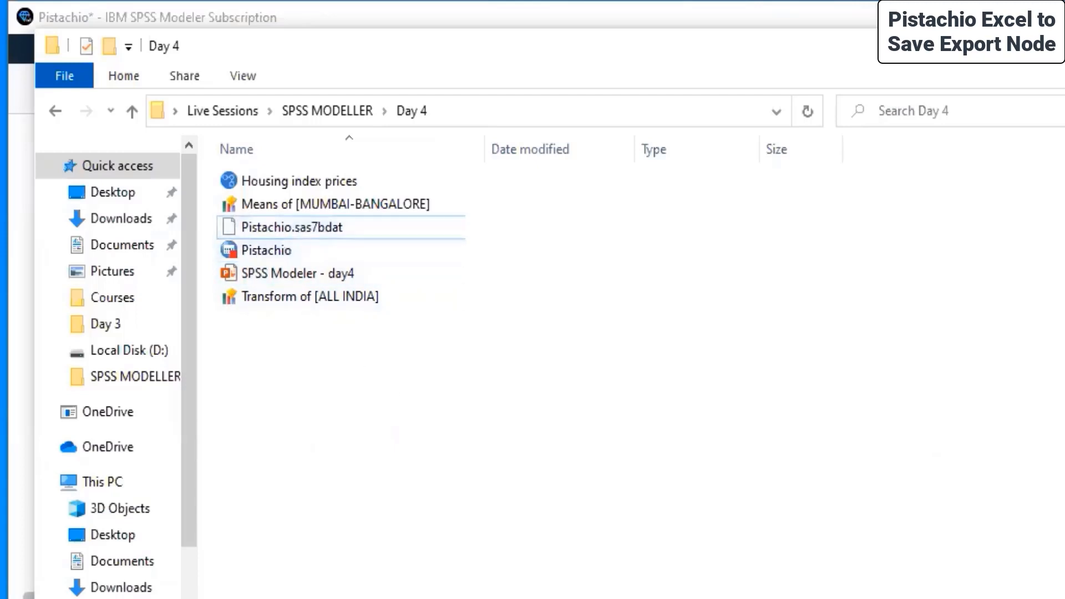
left_click_drag(478, 220, 355, 254)
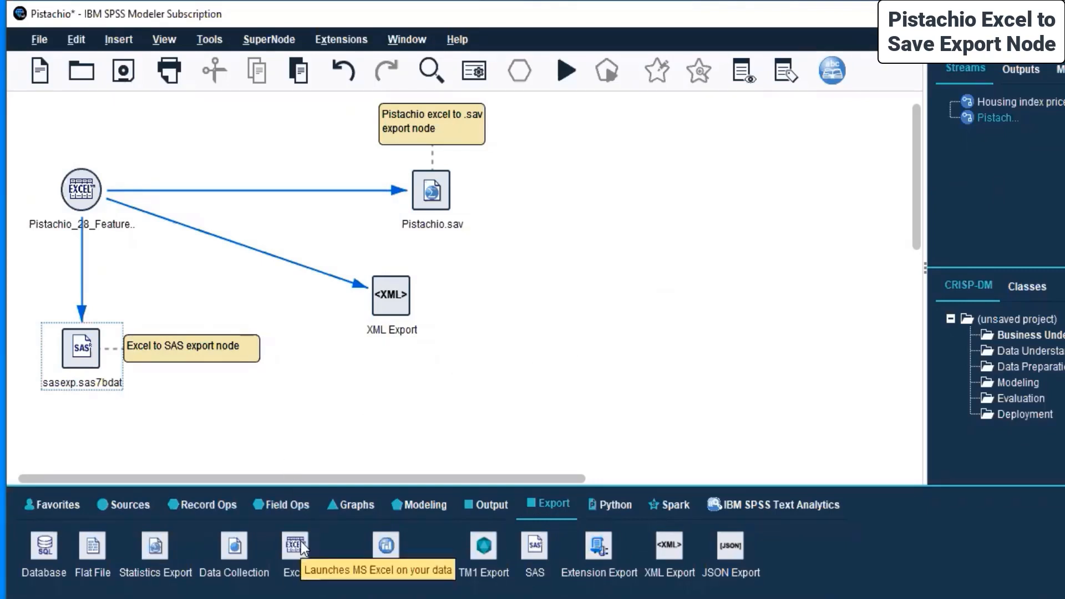
left_click(74, 354)
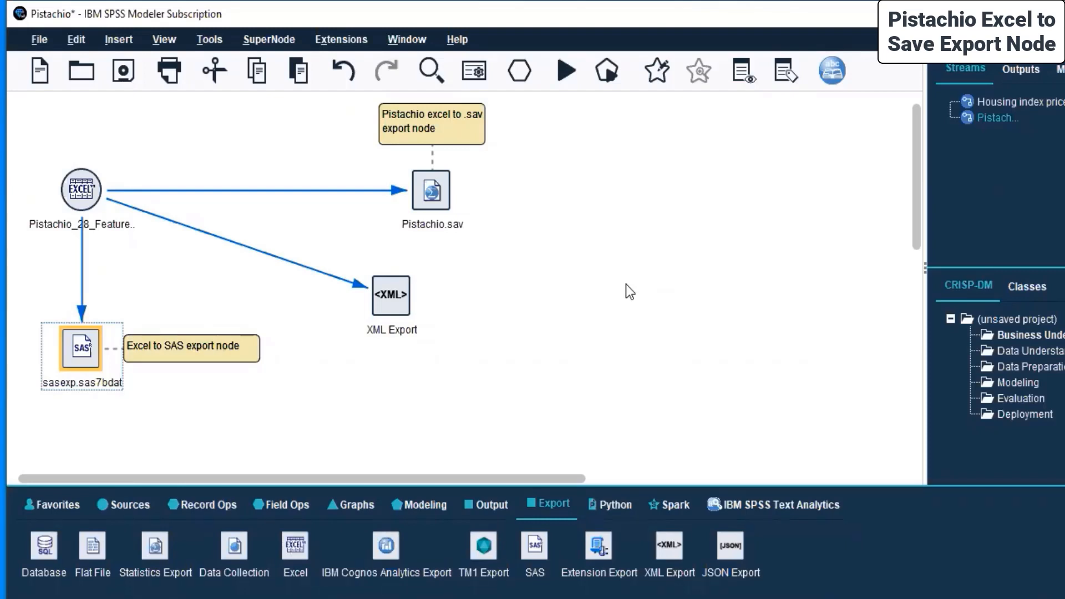
left_click(478, 550)
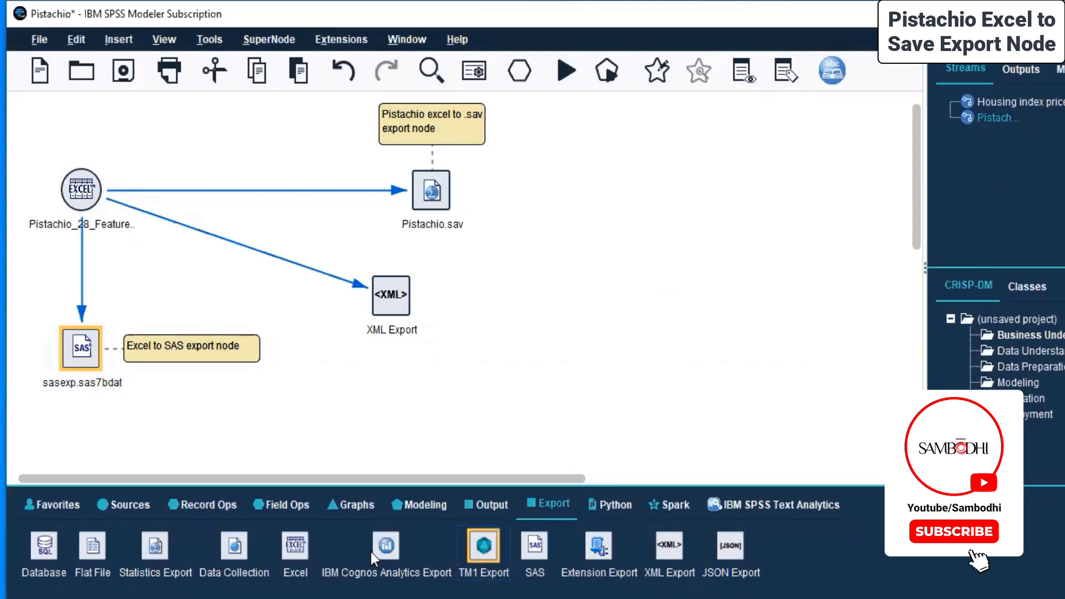
- Add an IBM Cognos Analytics Export node below the XML Export node and connect the Pistachio Excel source node to it
left_click(373, 548)
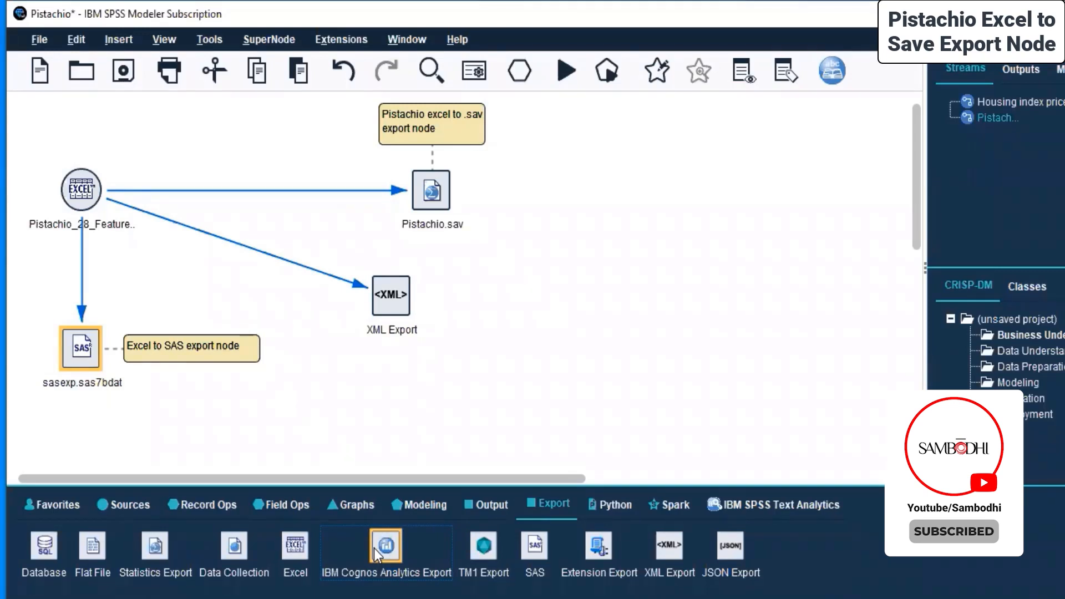
left_click_drag(318, 368, 319, 371)
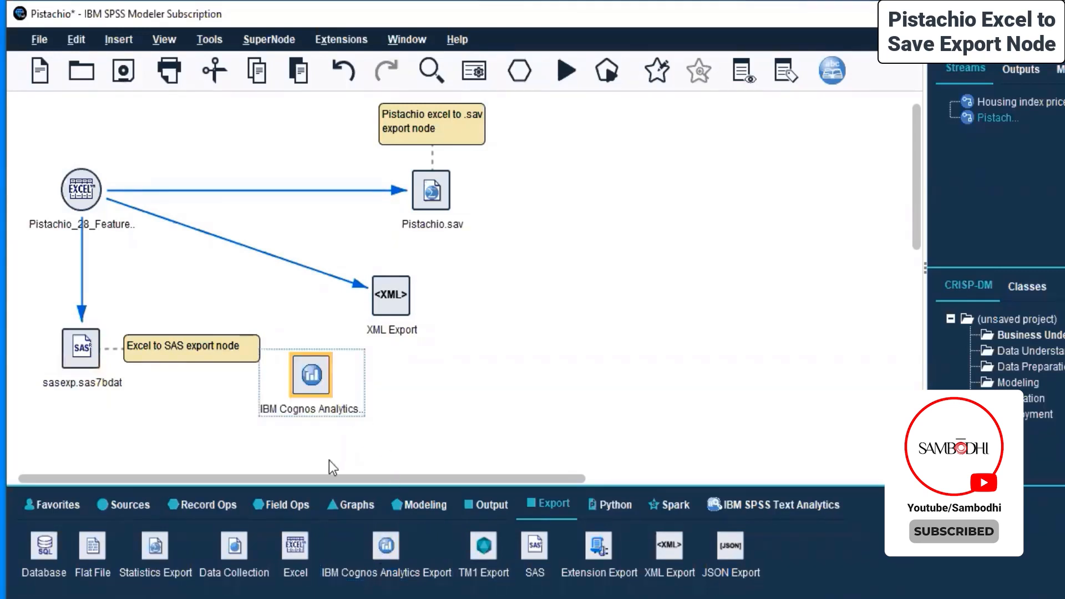
right_click(81, 193)
left_click(148, 228)
left_click(312, 375)
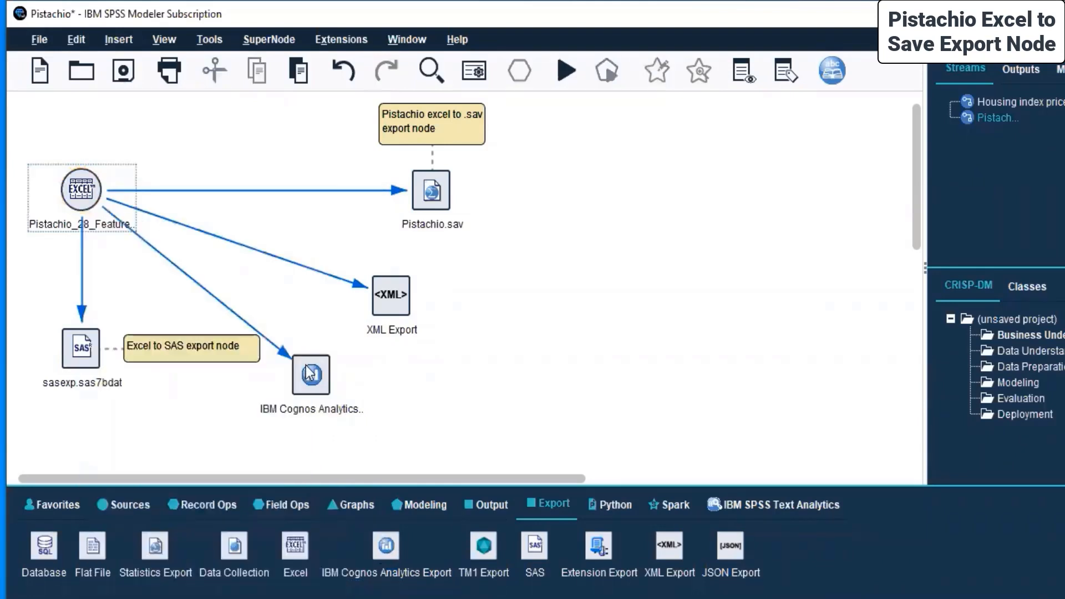
- Open the IBM Cognos Analytics Export node's settings and examine its Cognos connection and ODBC connection options
double_click(311, 375)
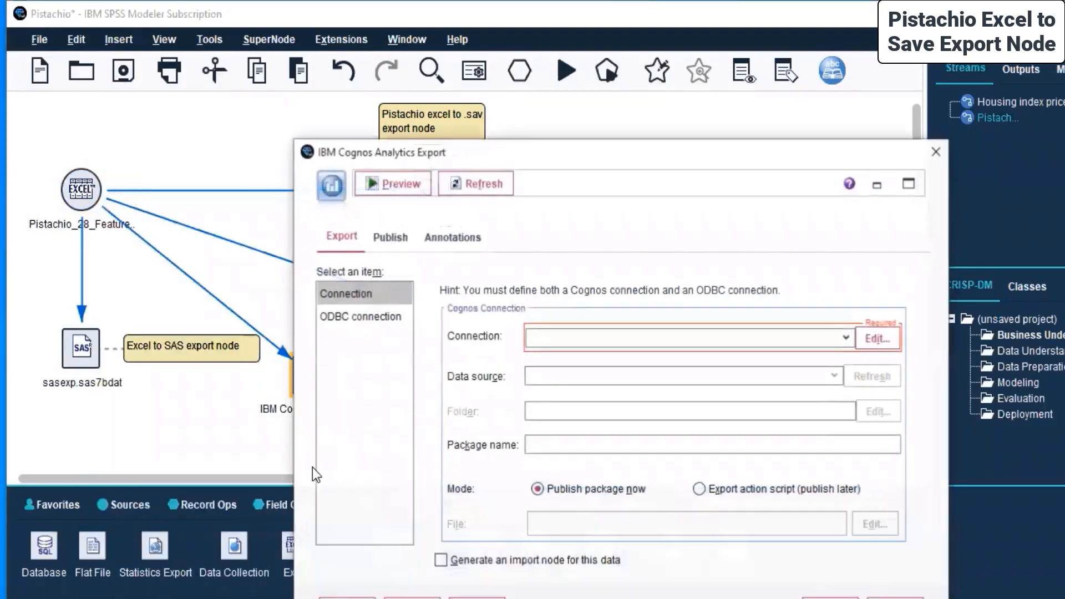
left_click_drag(607, 147, 552, 48)
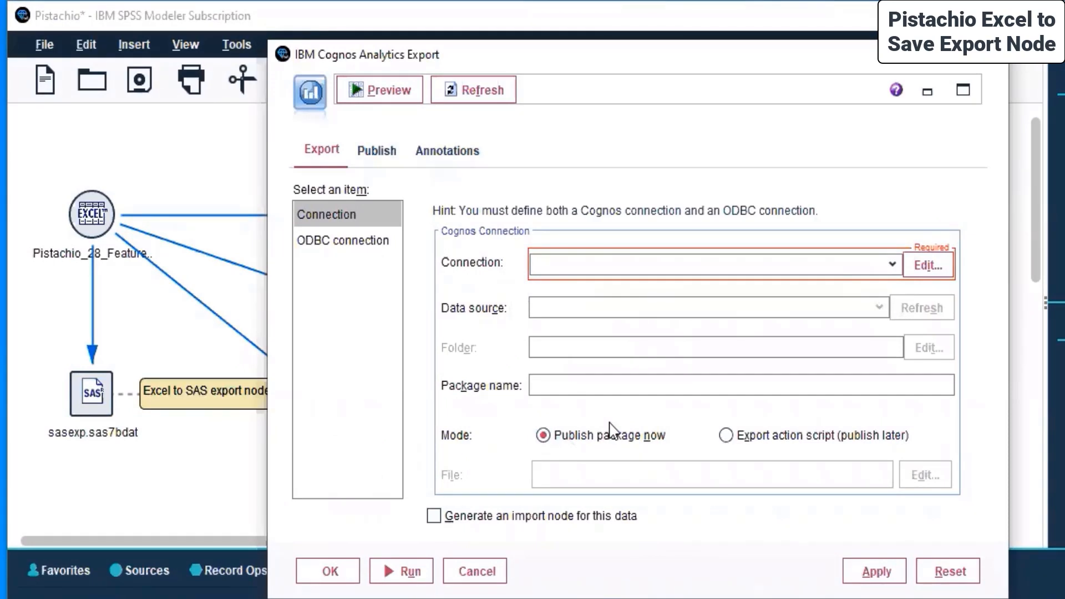
left_click(339, 244)
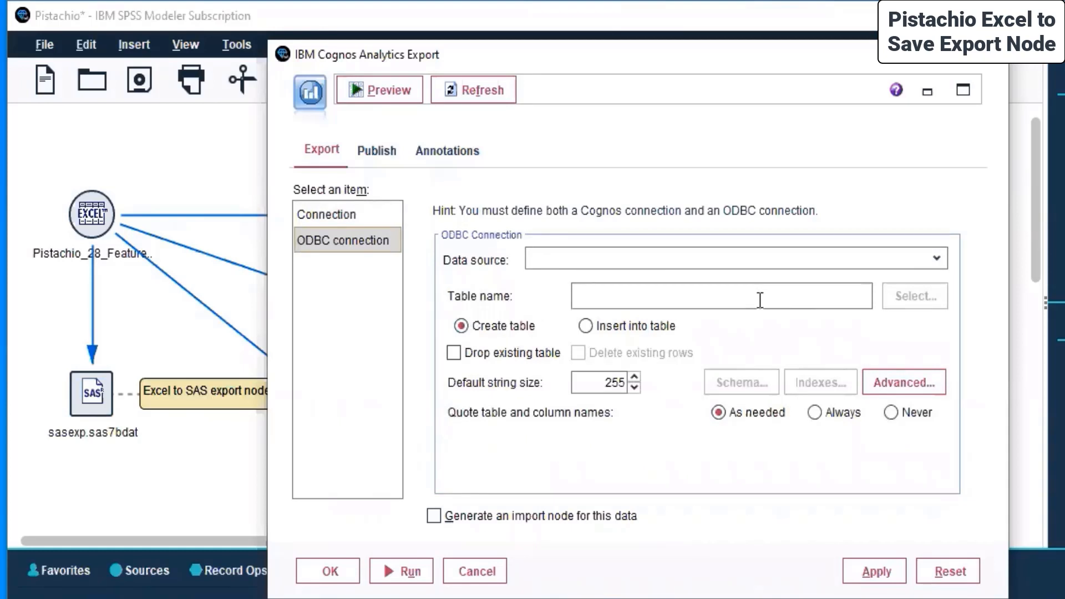
- Check the data source choices for the Cognos ODBC connection, cancel the export settings and save the Pistachio stream
left_click(782, 264)
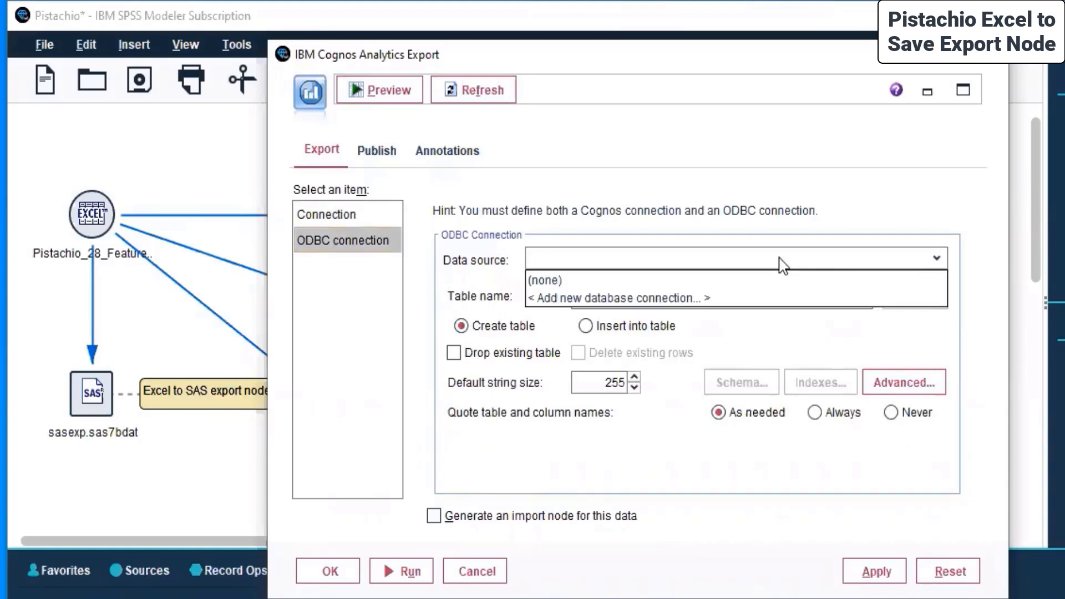
left_click(779, 258)
left_click(639, 168)
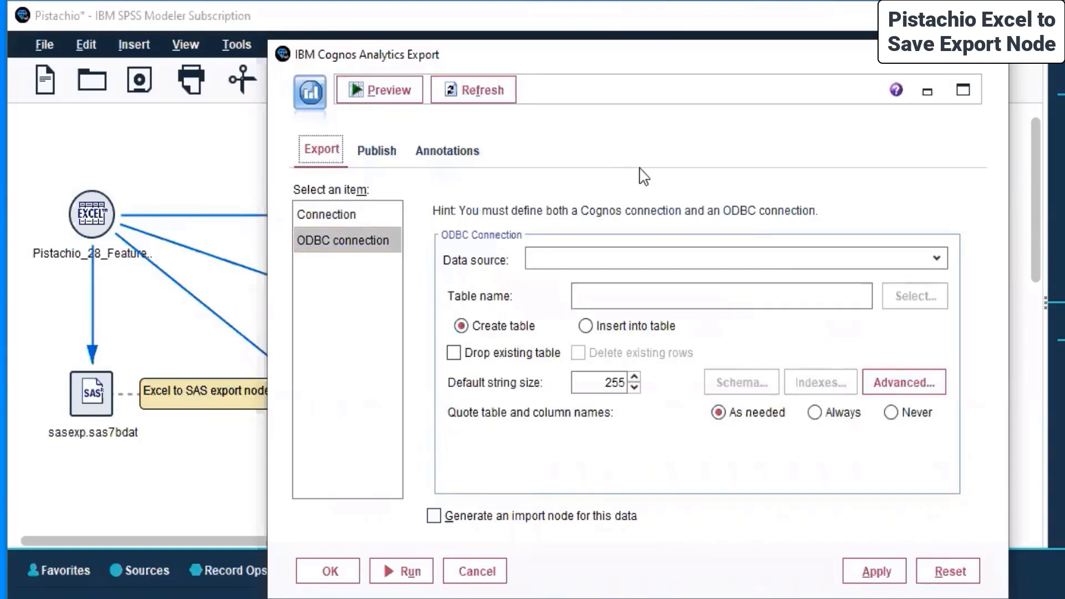
left_click(480, 572)
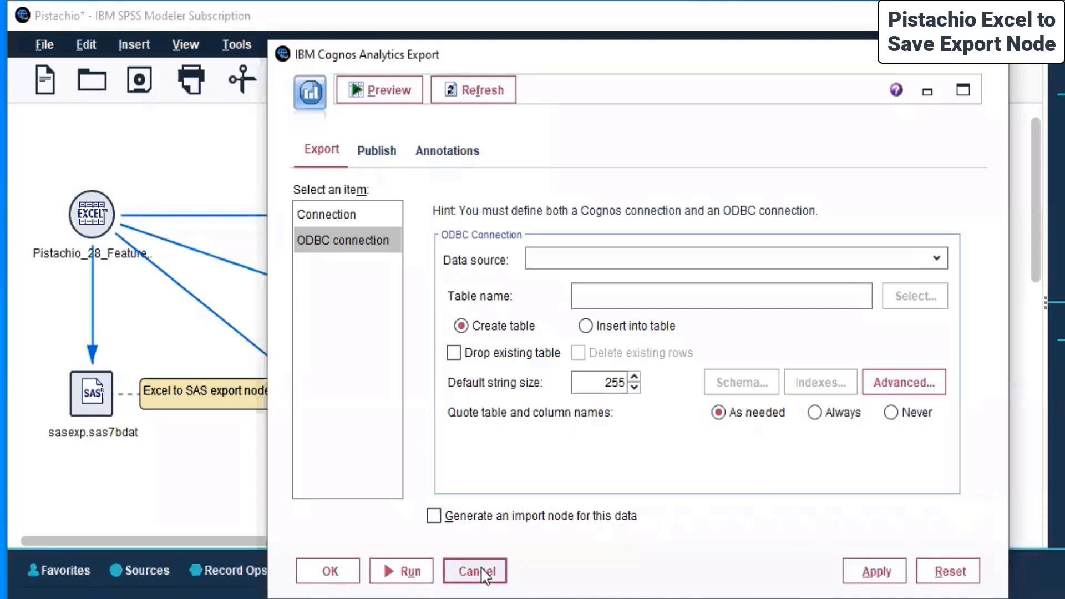
left_click(623, 433)
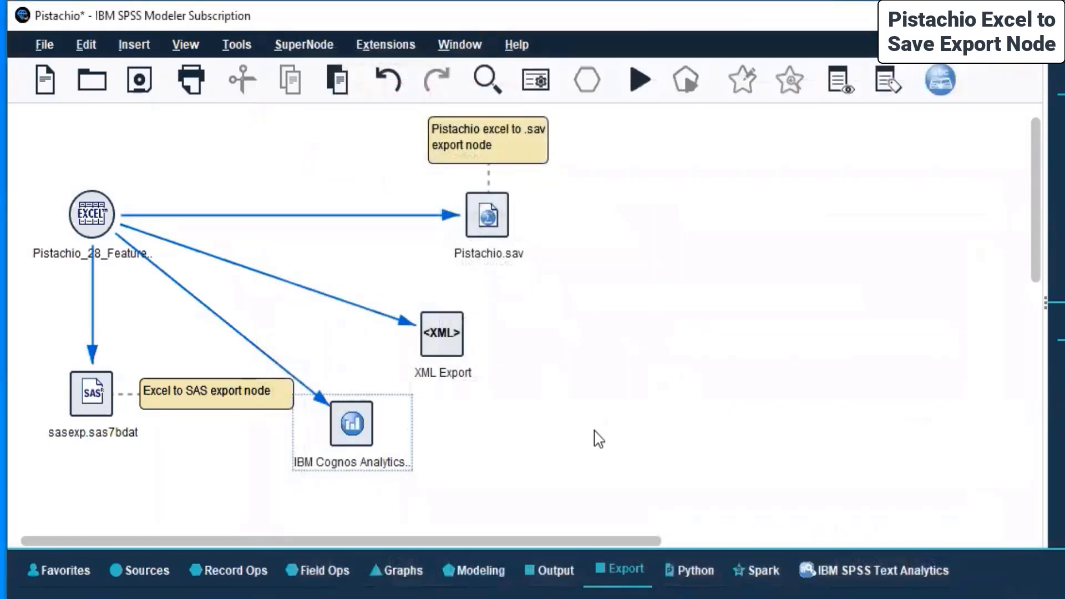
left_click(139, 82)
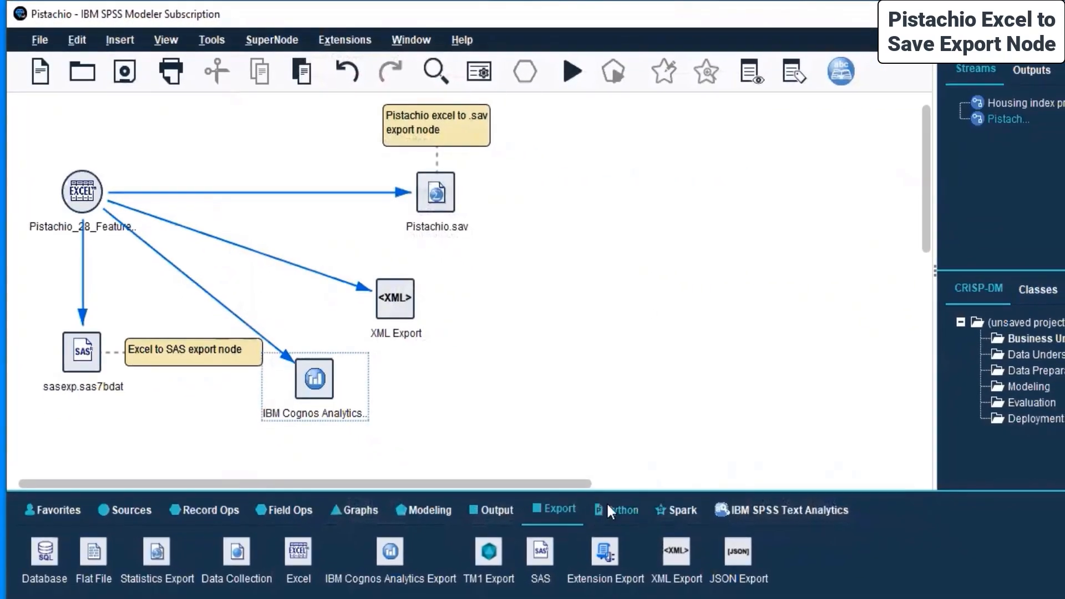
- Add a SMOTE node from the Python nodes and place it in the empty area right of the Pistachio.sav node
left_click(617, 509)
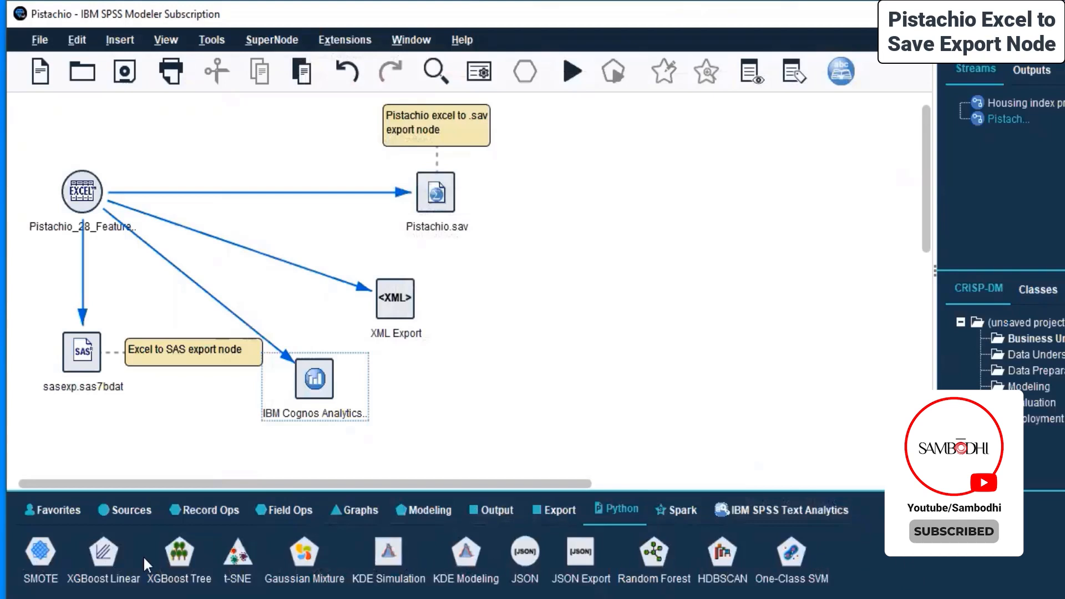
left_click(38, 553)
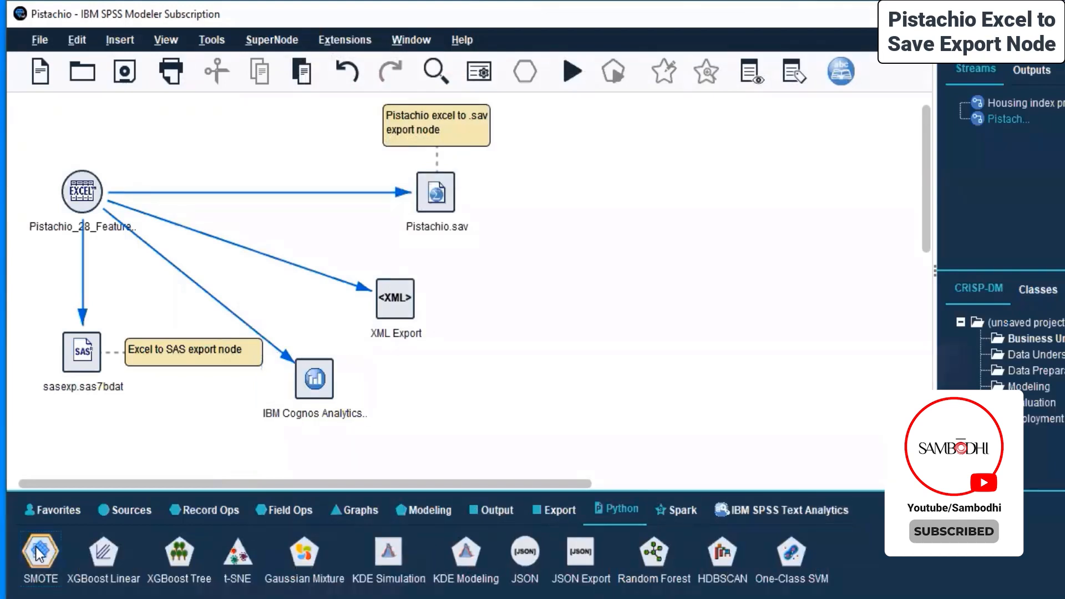
left_click(146, 447)
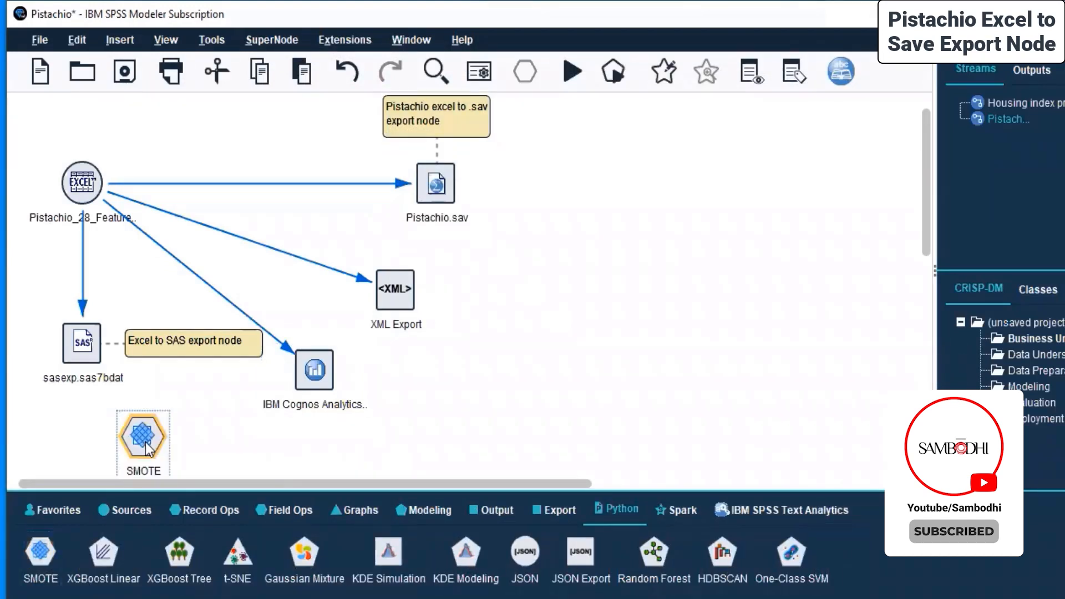
left_click_drag(146, 443, 761, 238)
- Check the target field choices in the SMOTE node's settings, cancel them and delete the node from the stream
double_click(771, 237)
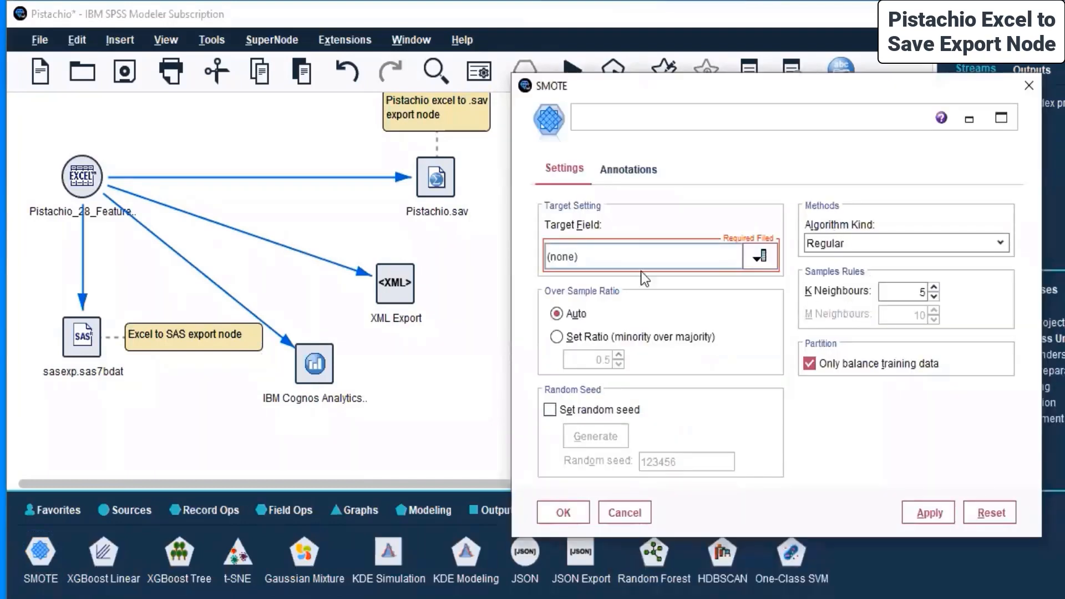
left_click(658, 257)
left_click(636, 251)
left_click(751, 263)
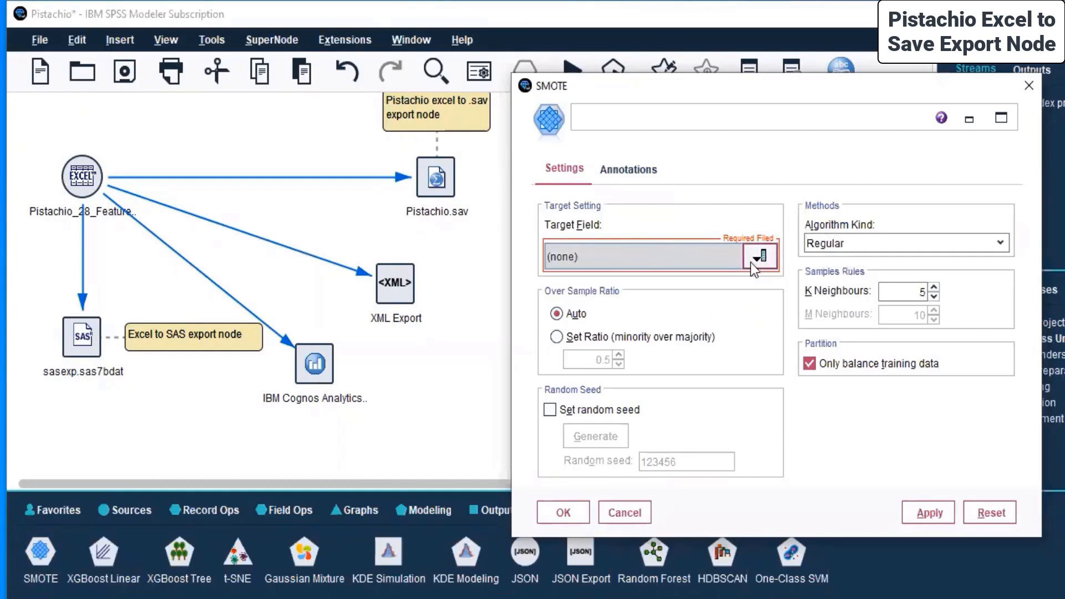
left_click(753, 265)
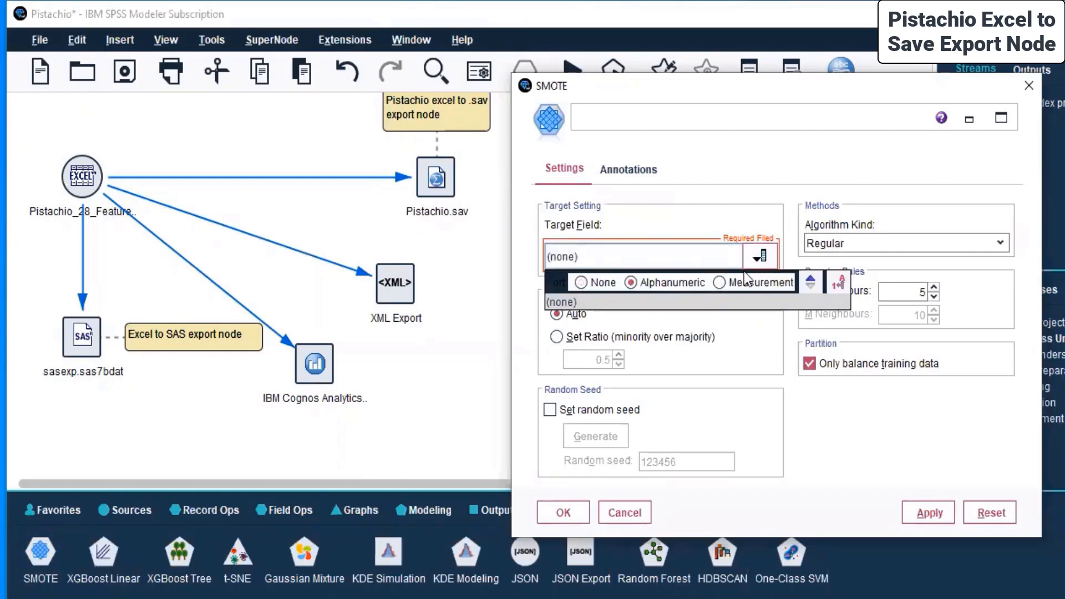
left_click(862, 458)
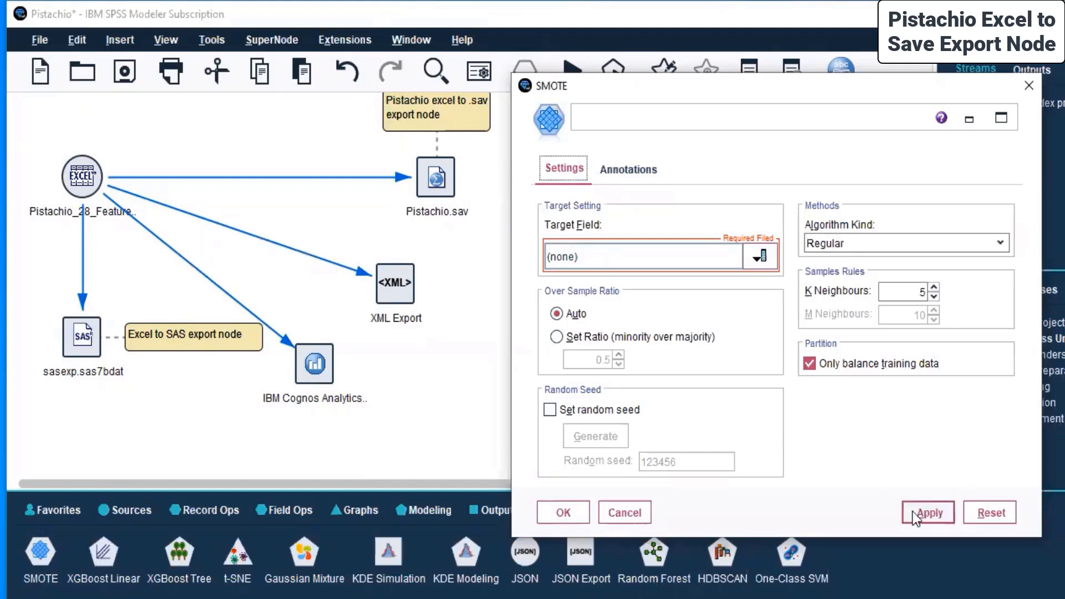
left_click(623, 513)
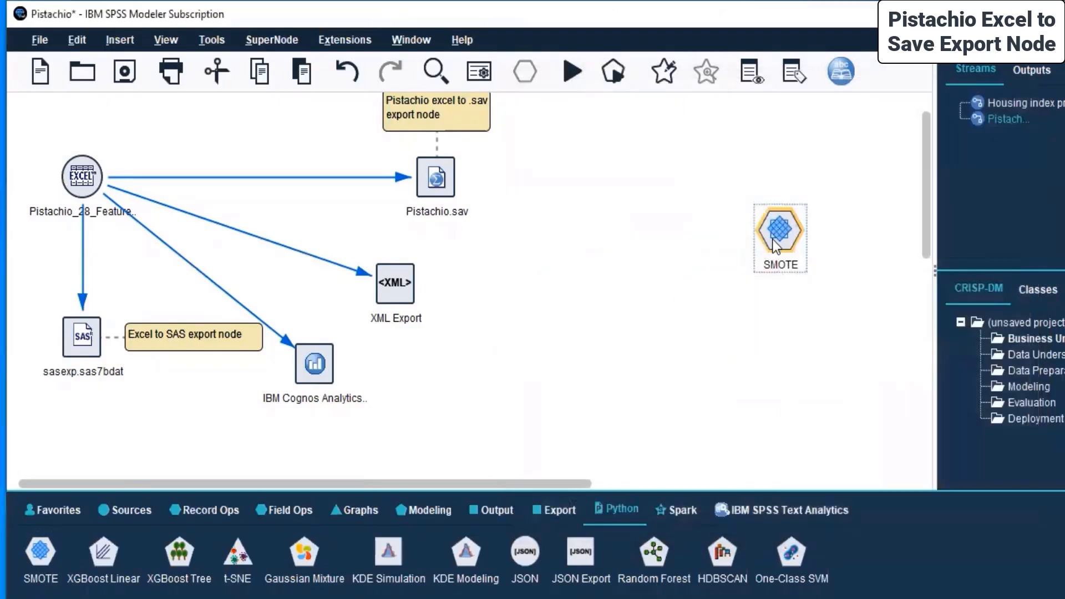
right_click(775, 245)
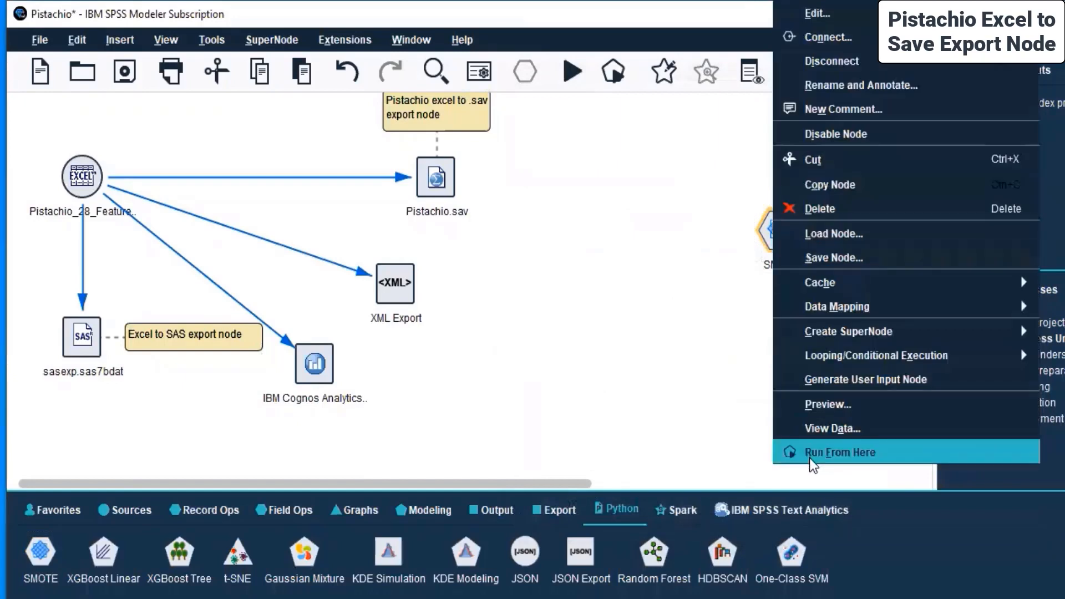
left_click(810, 208)
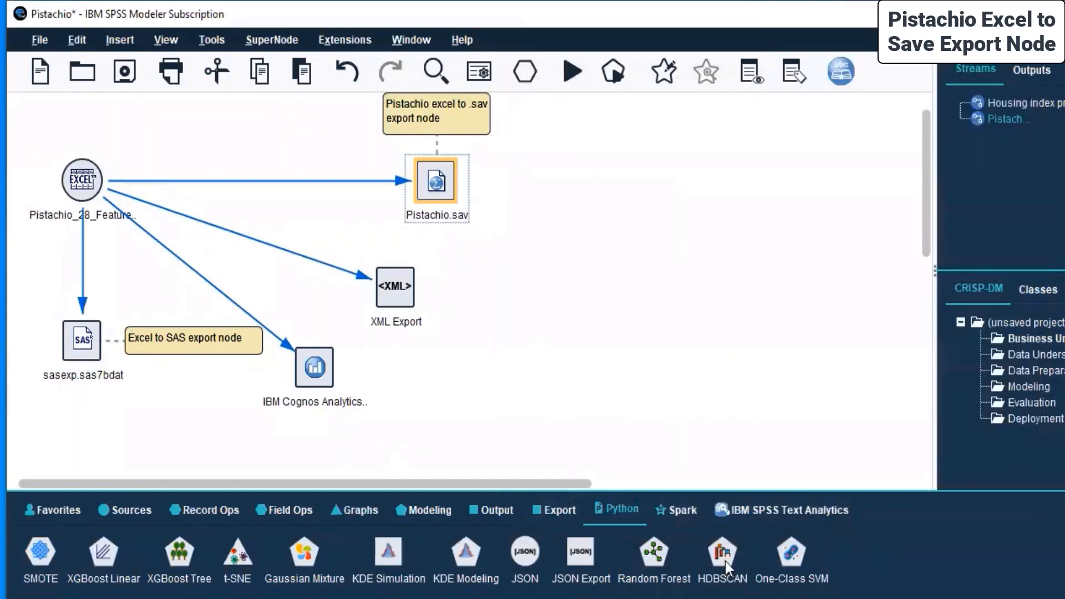
- Add a Random Forest node to the right of the XML Export node and connect the Pistachio Excel source node to it
left_click(655, 560)
left_click(684, 242)
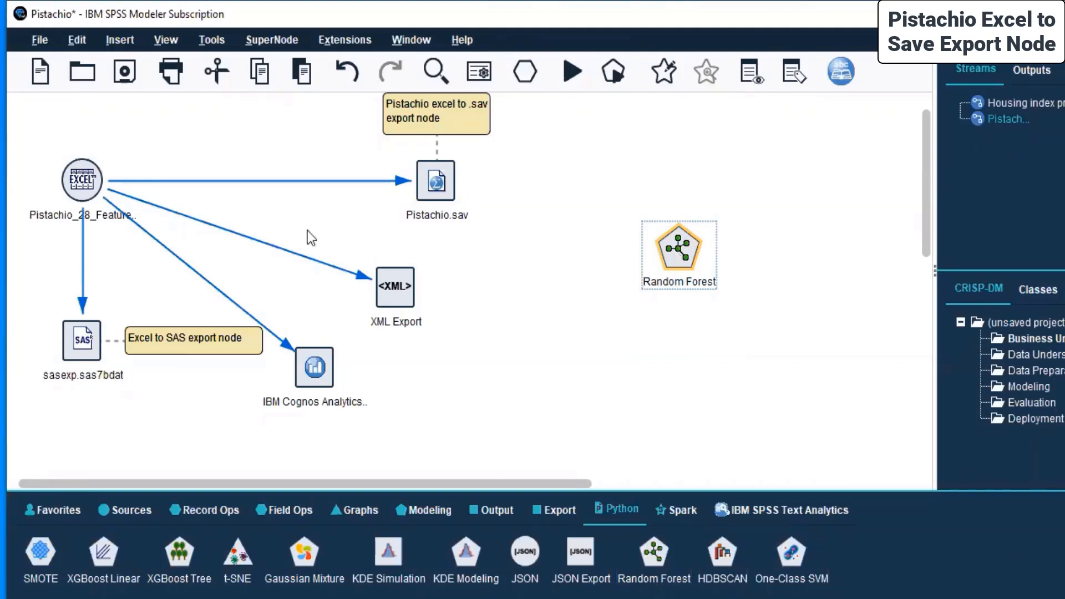
left_click(92, 188)
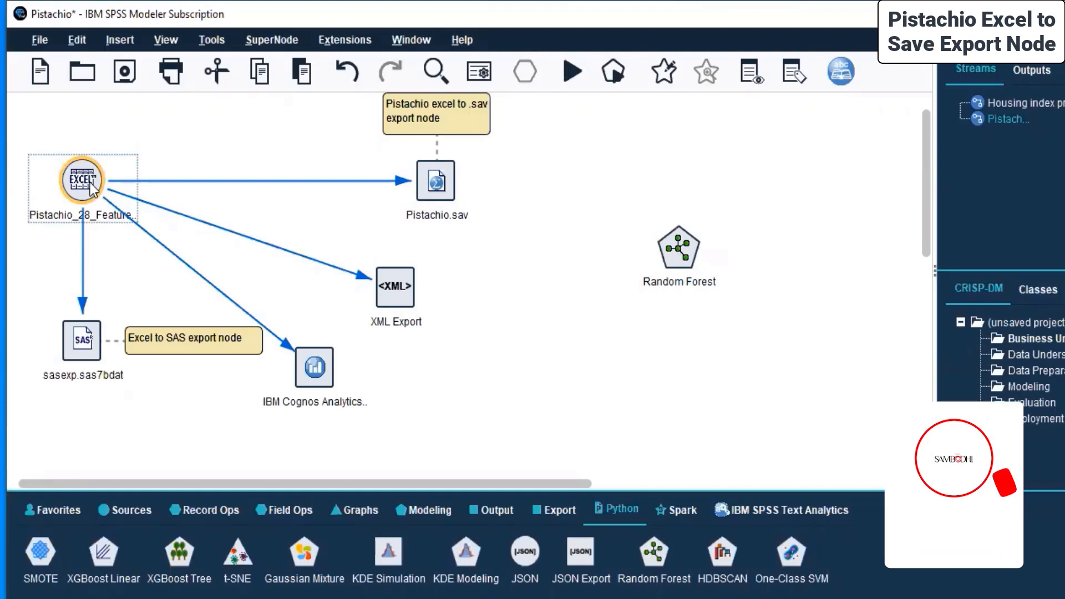
right_click(92, 188)
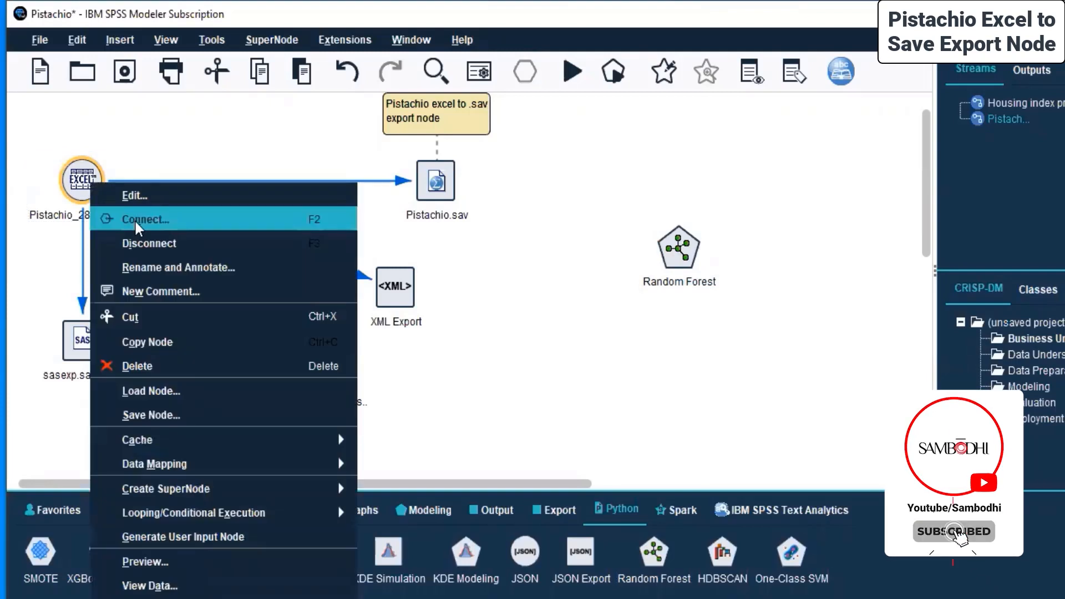
left_click(74, 185)
right_click(73, 186)
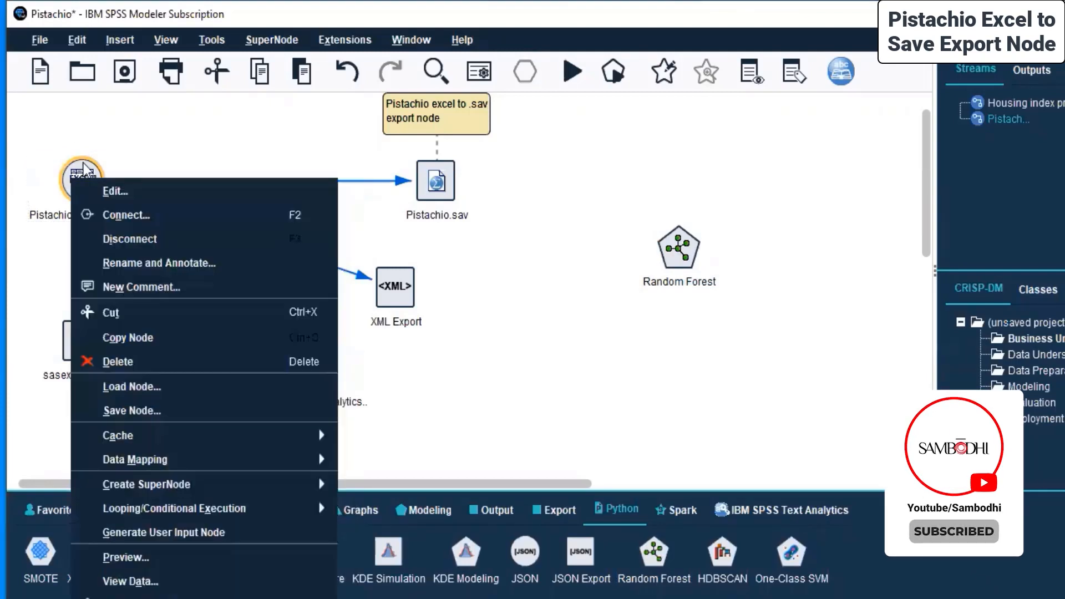
left_click(97, 214)
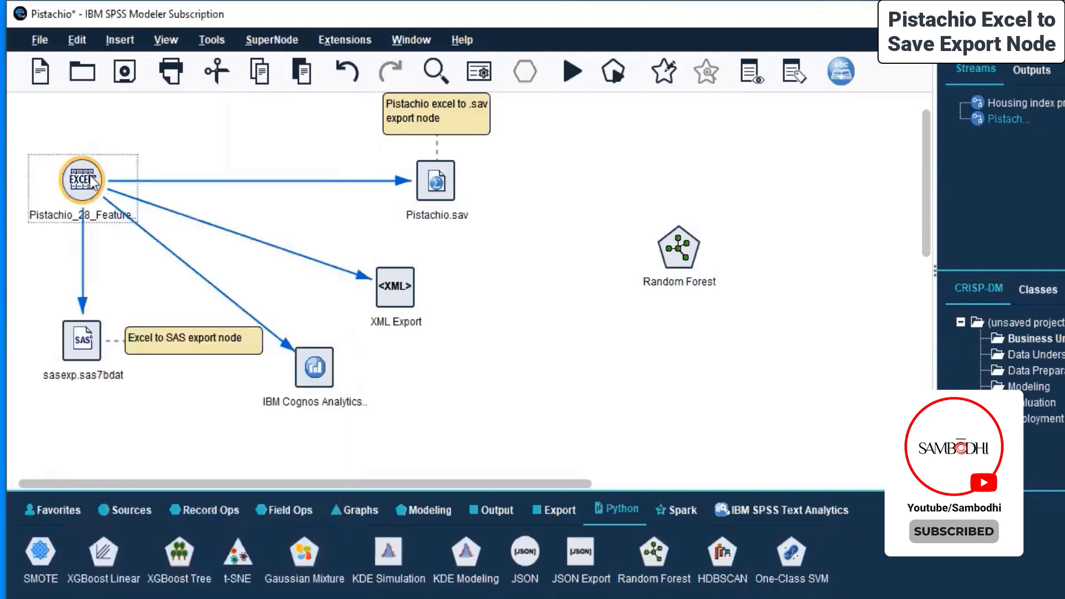
left_click(675, 258)
left_click_drag(670, 259, 668, 282)
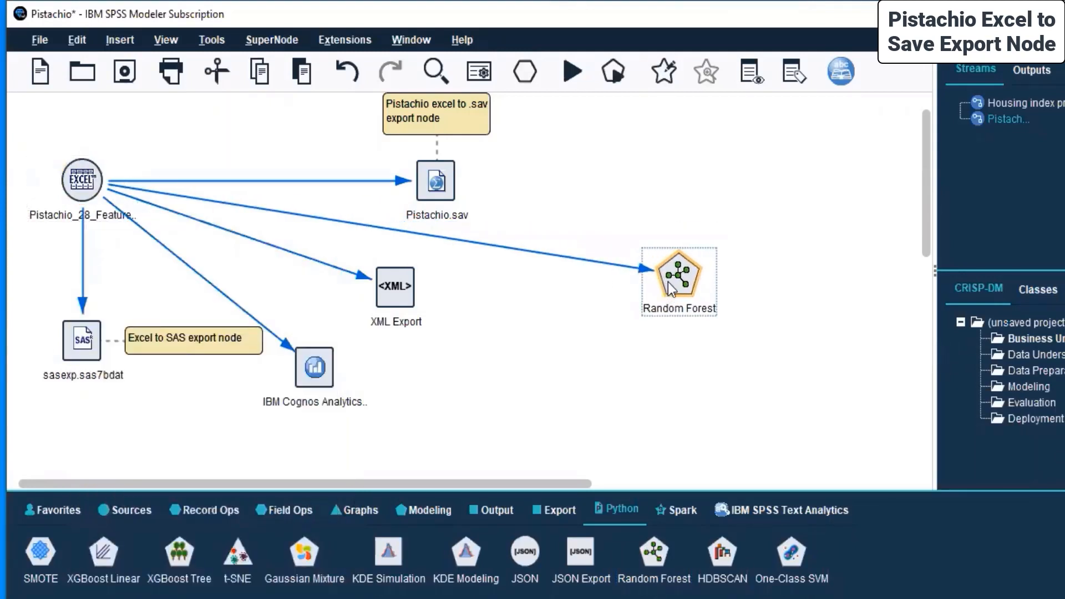
- Open the Random Forest node's settings, enable custom field assignments and assign Roundness as the target
right_click(668, 282)
left_click(690, 287)
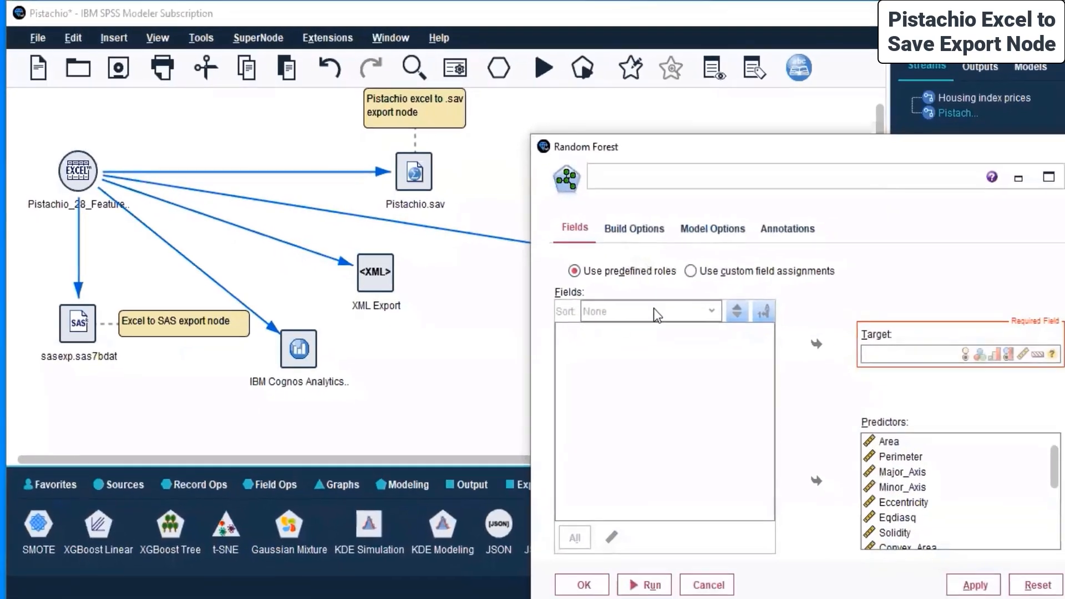
left_click(726, 266)
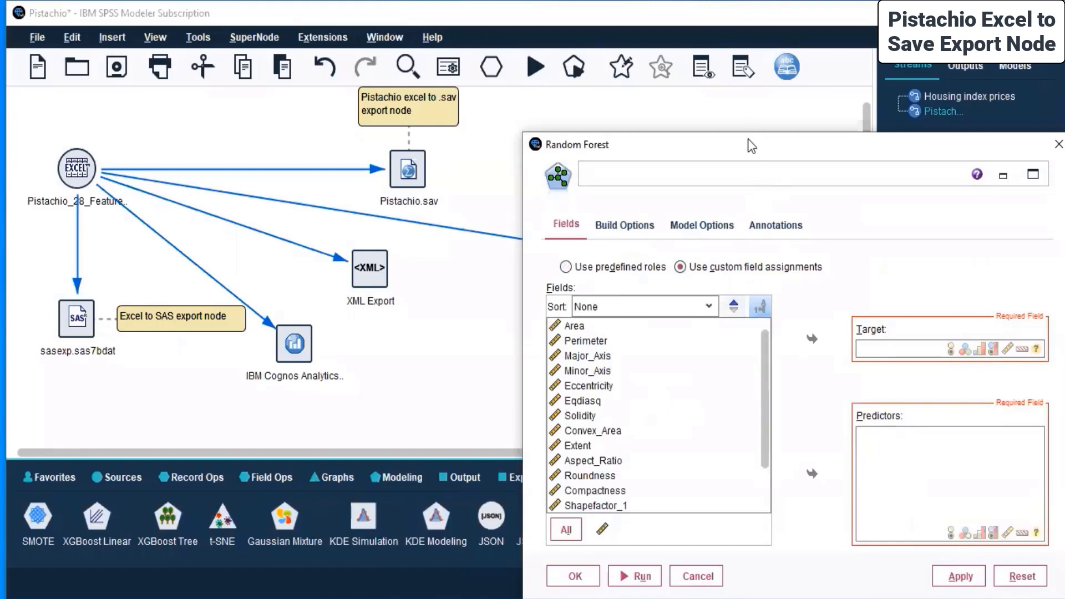
left_click_drag(747, 146, 696, 66)
scroll(625, 320, "down", 1)
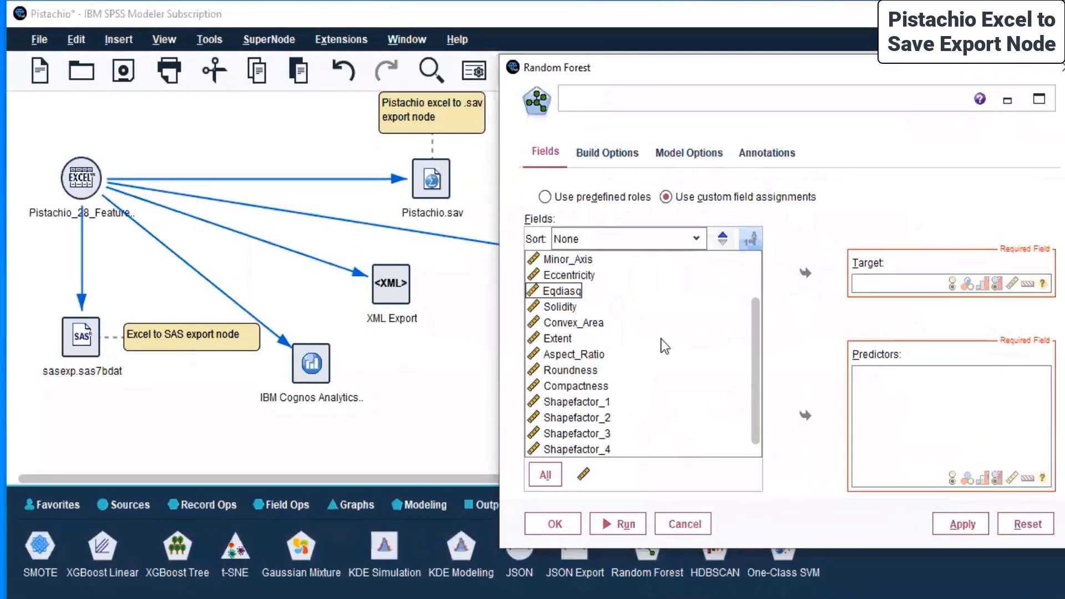
scroll(661, 339, "up", 1)
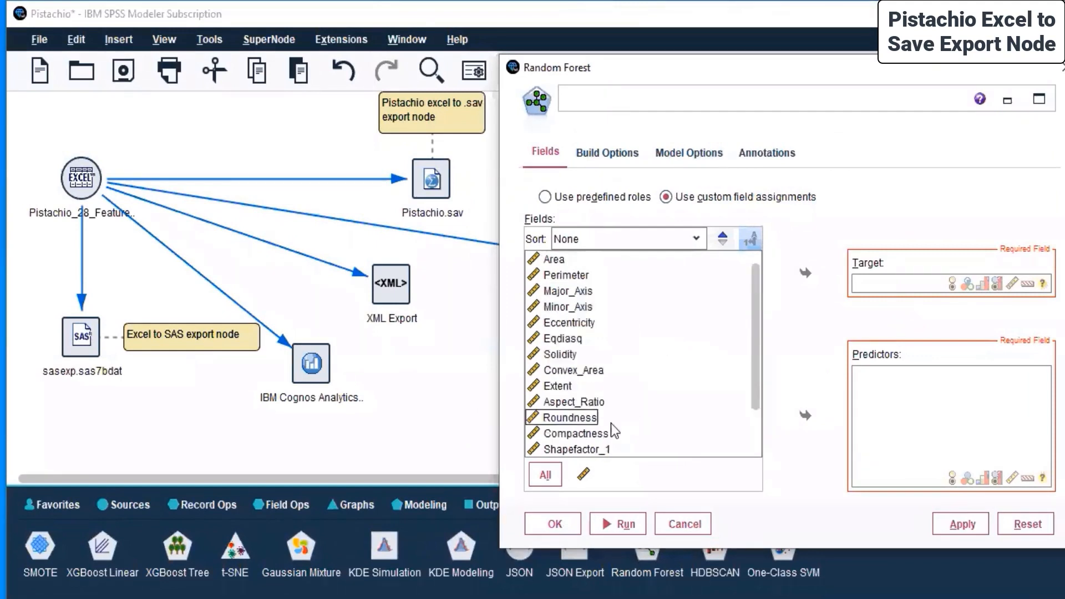
left_click(559, 422)
left_click(807, 277)
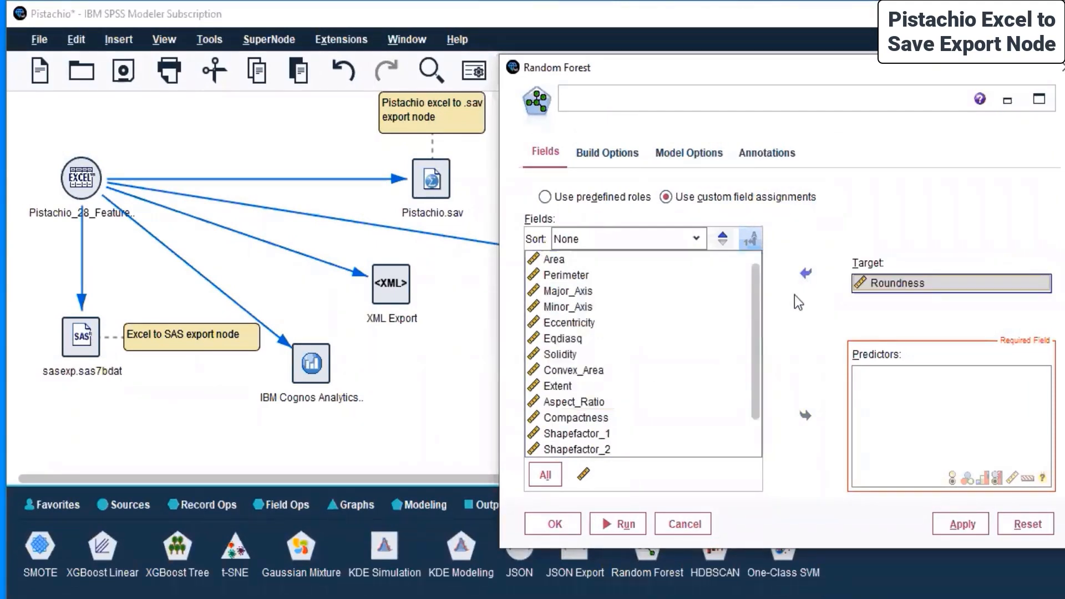
- Add Eccentricity and Solidity as predictors for the Random Forest model and apply the field assignments
left_click(587, 324)
left_click(807, 418)
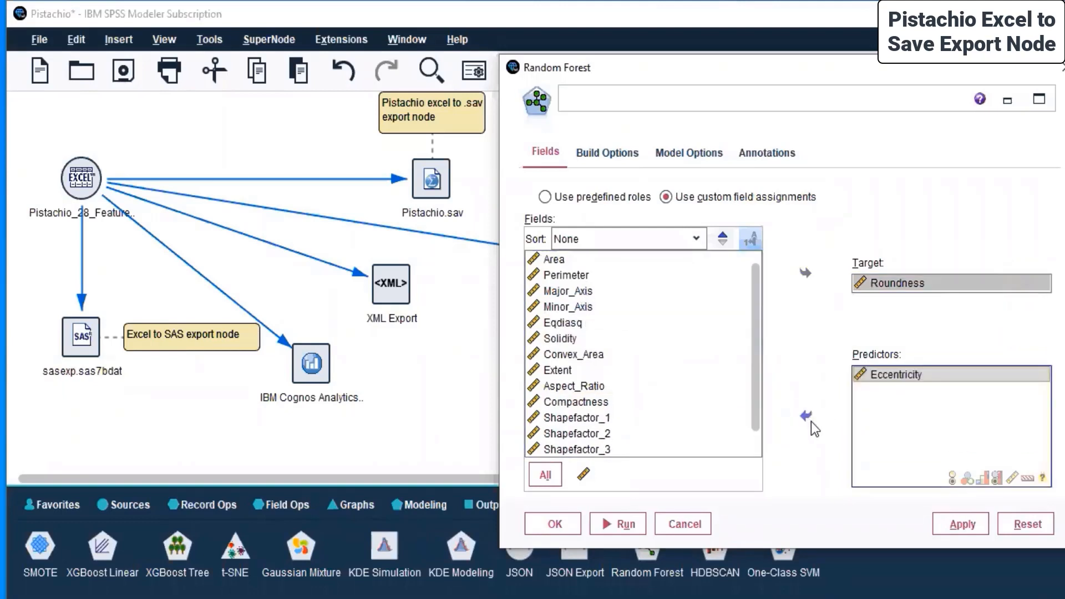
left_click(563, 345)
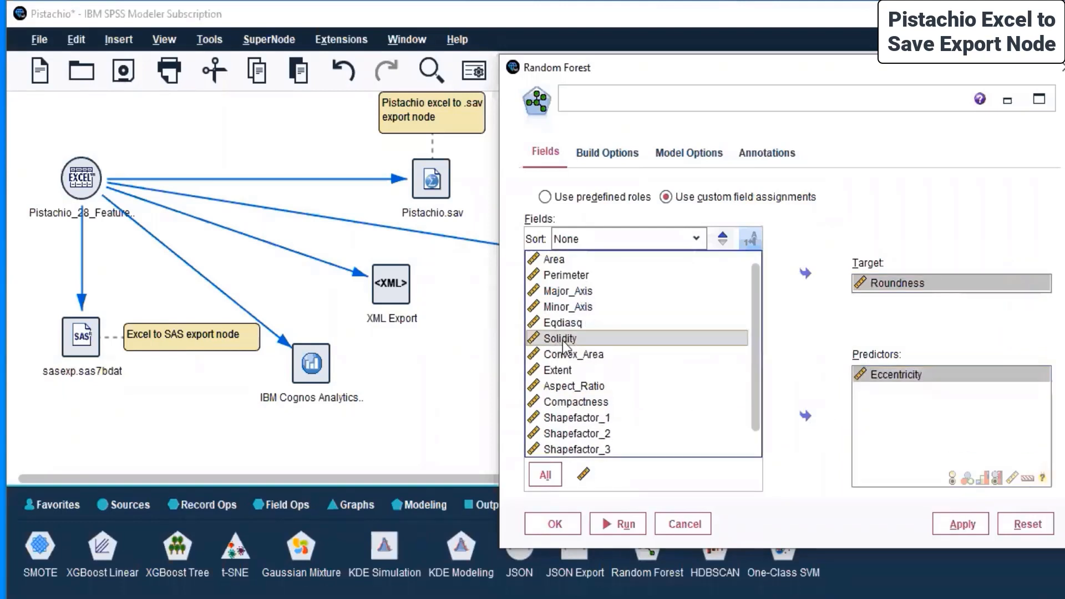
left_click(806, 416)
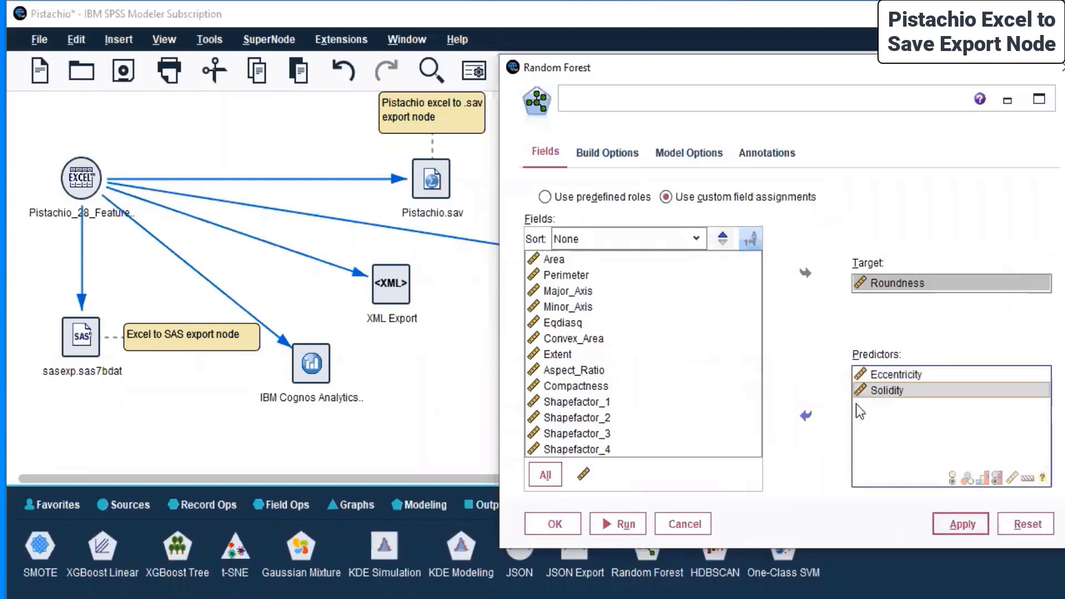
- Examine the Random Forest node's basic and advanced build options, model options and annotations, and return to its field assignments
left_click(612, 153)
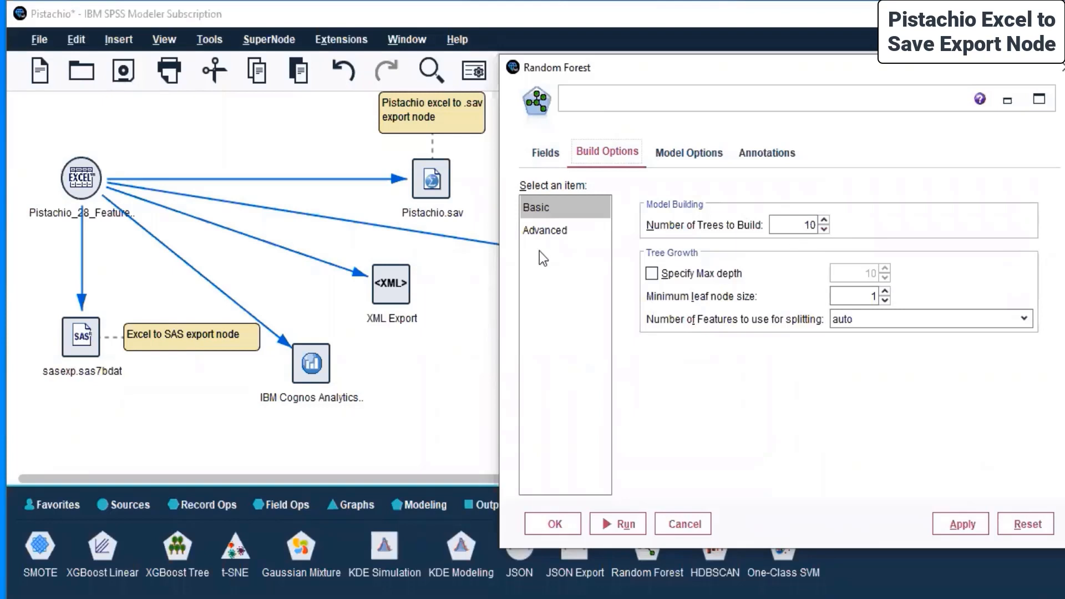
left_click(554, 235)
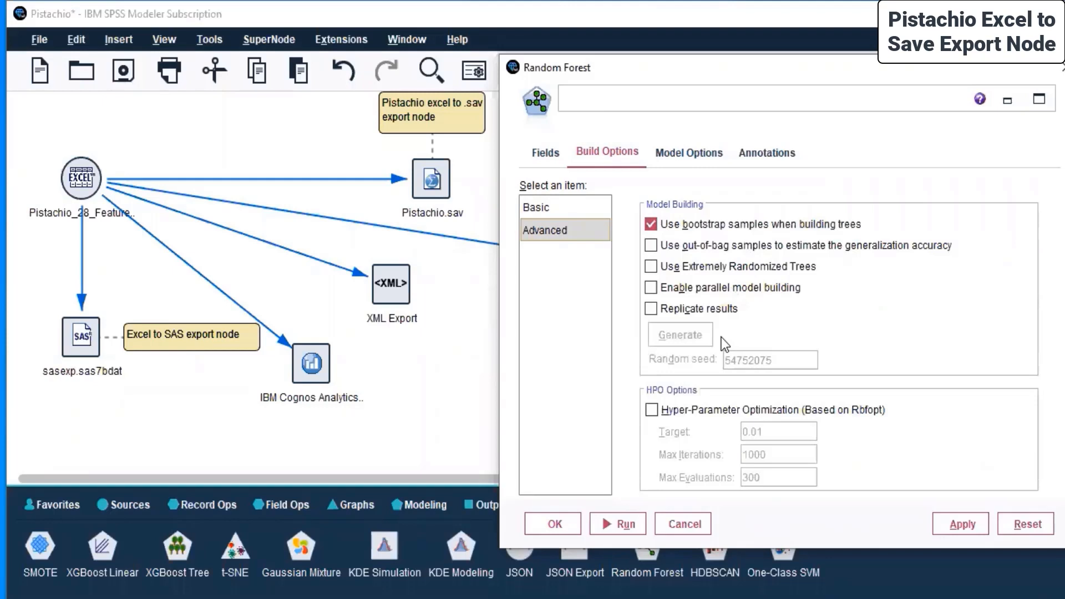
left_click(693, 150)
left_click(774, 153)
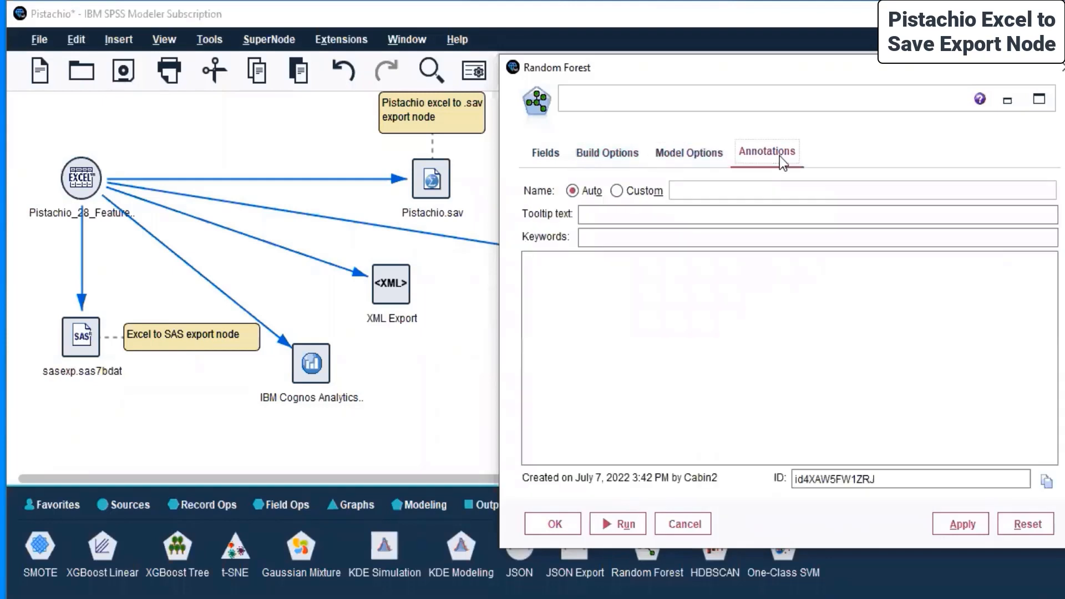
left_click(537, 157)
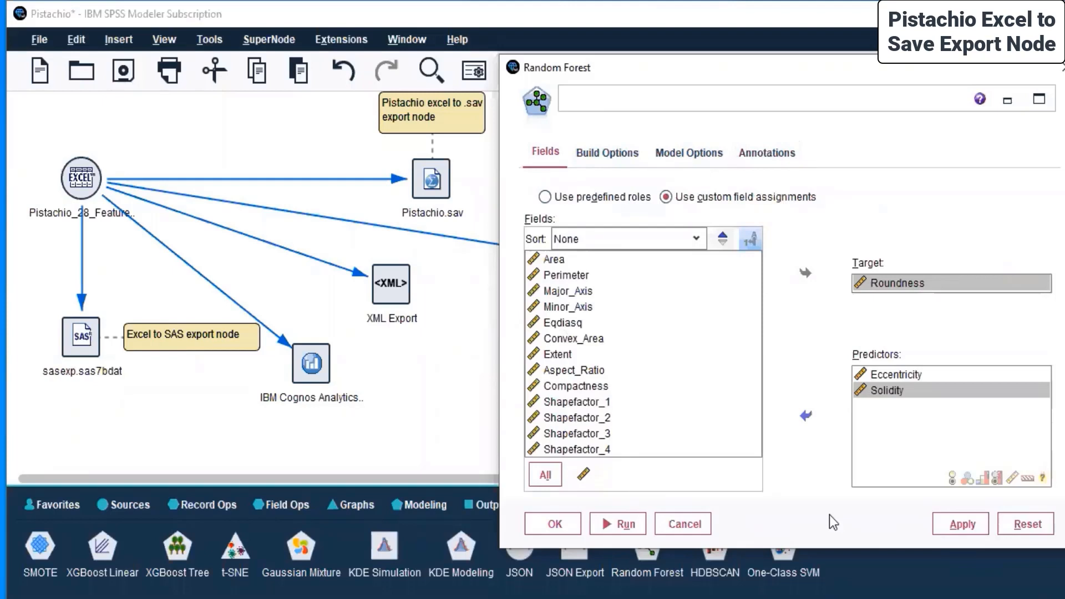
- Accept the Random Forest settings and run the Roundness node, moving the execution feedback window clear of the stream
left_click(555, 524)
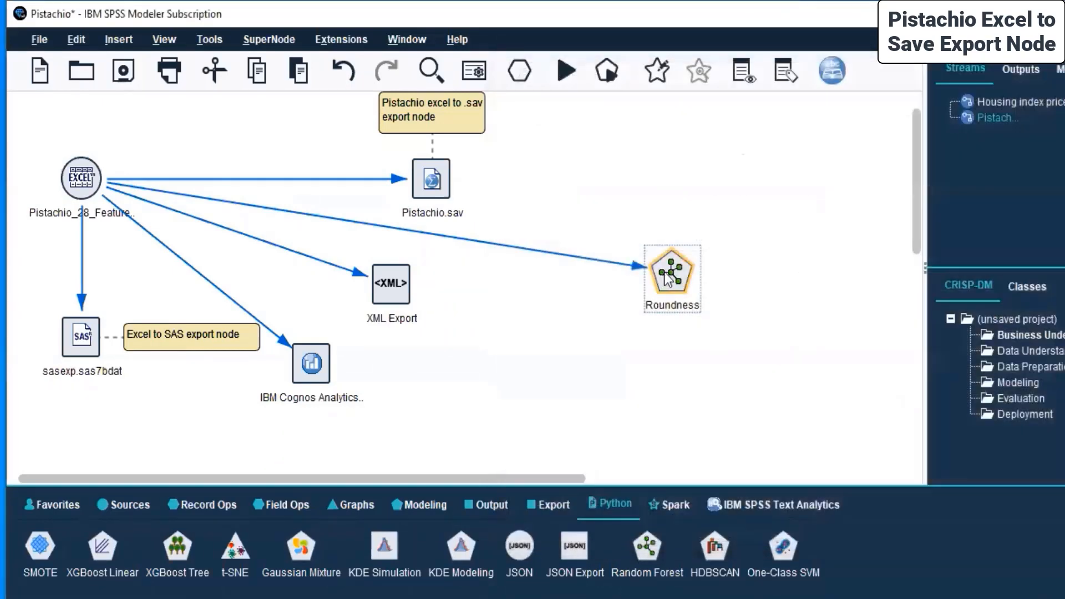
right_click(672, 269)
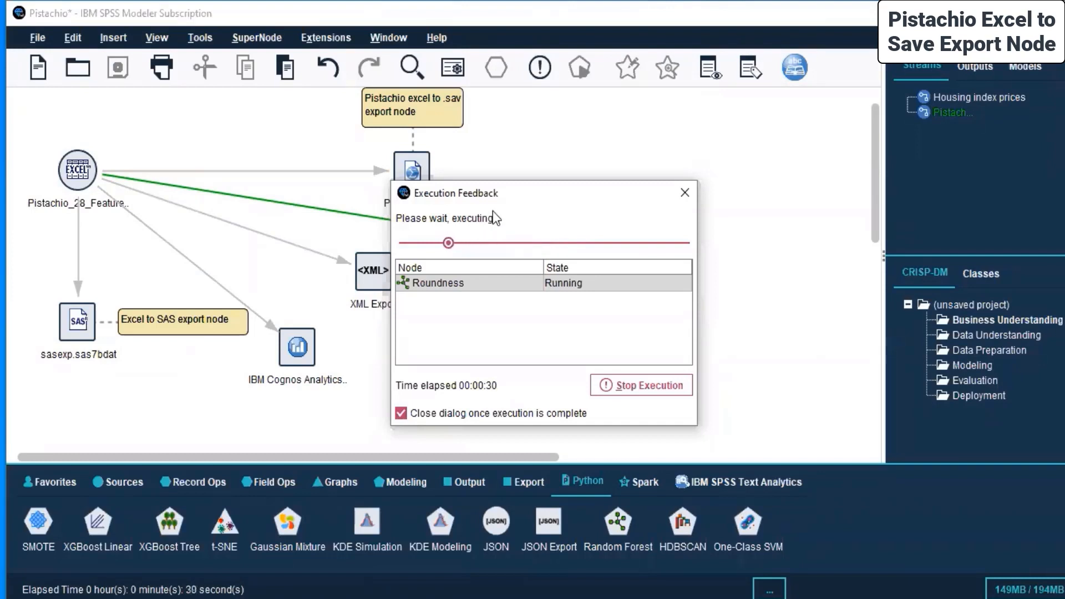
left_click_drag(513, 194, 535, 179)
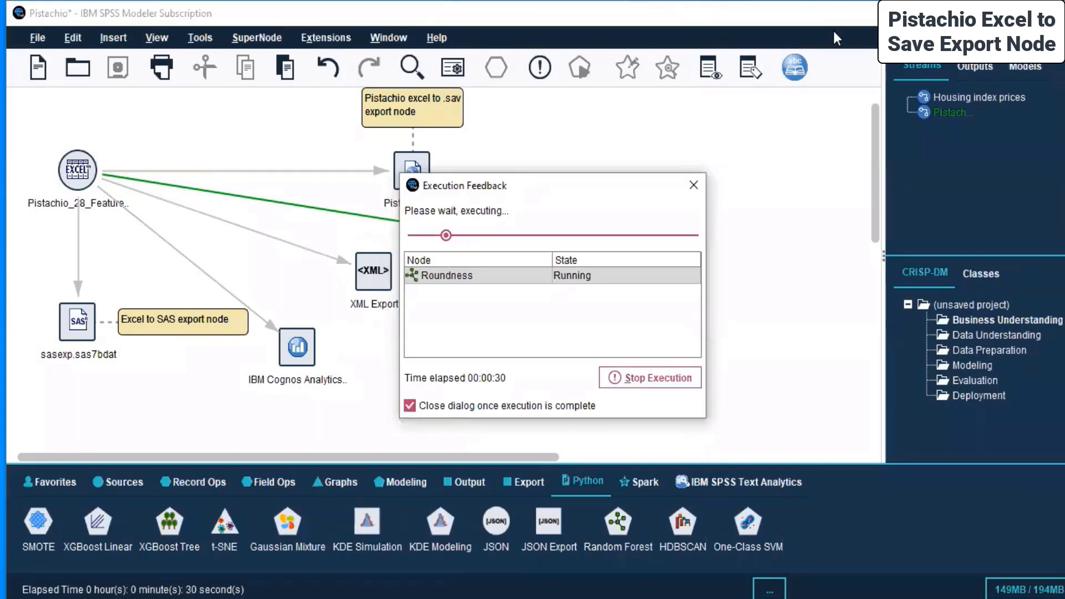
left_click_drag(834, 31, 834, 31)
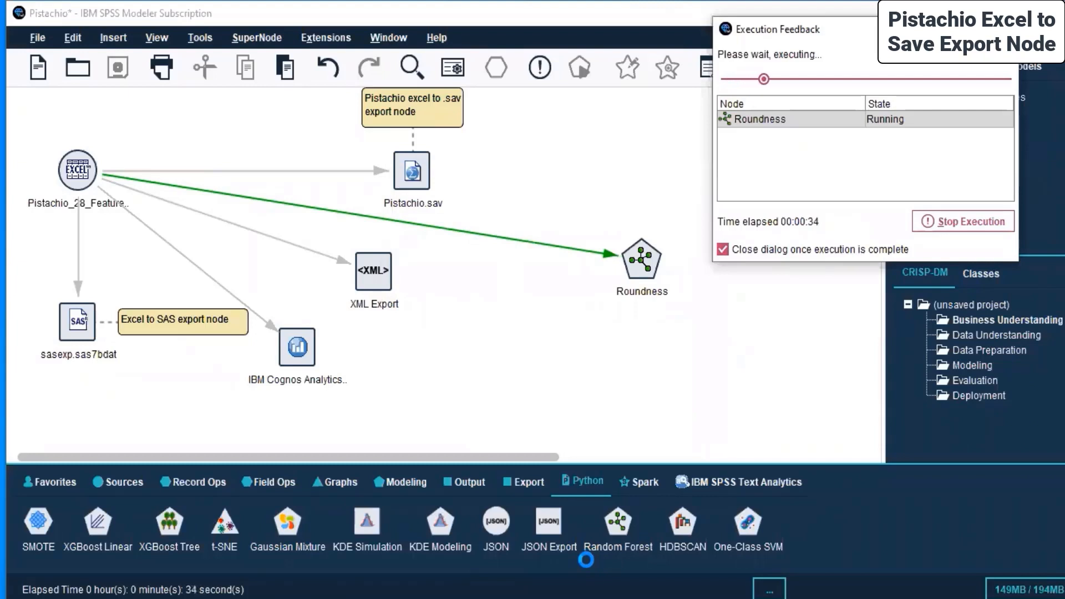